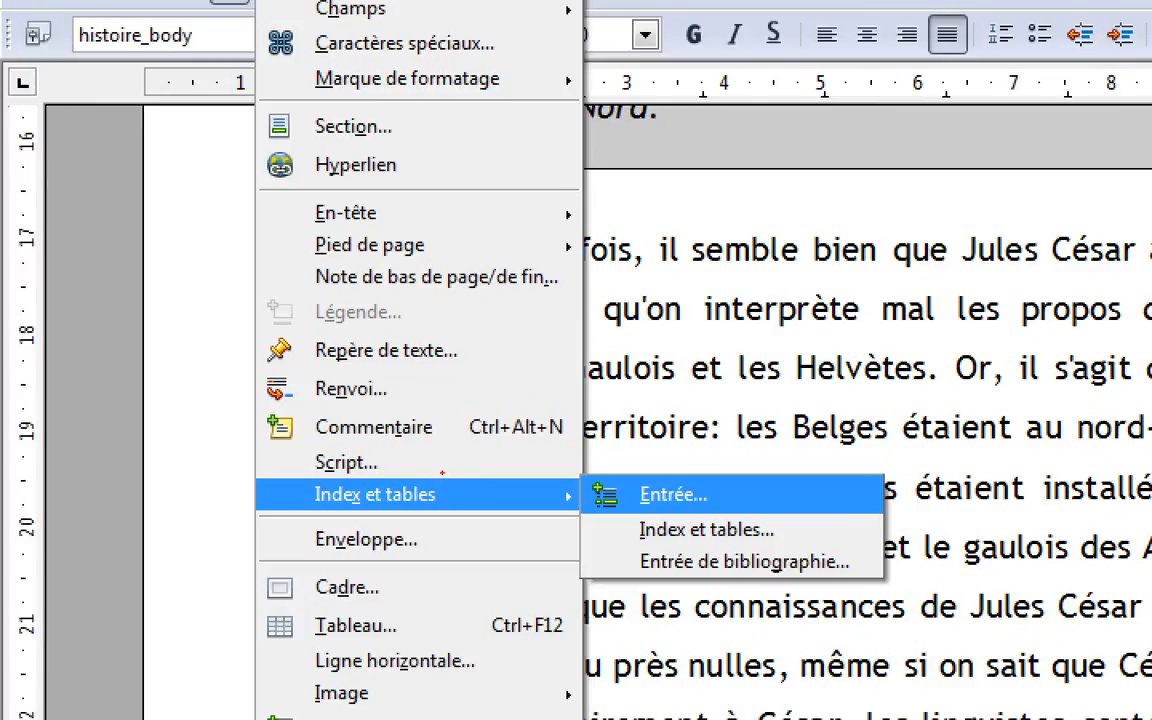
{"action": "left_click_drag", "start_coordinate": [441, 473], "coordinate": [316, 462]}
{"action": "left_click_drag", "start_coordinate": [560, 470], "coordinate": [570, 505]}
{"action": "left_click_drag", "start_coordinate": [585, 505], "coordinate": [790, 500]}
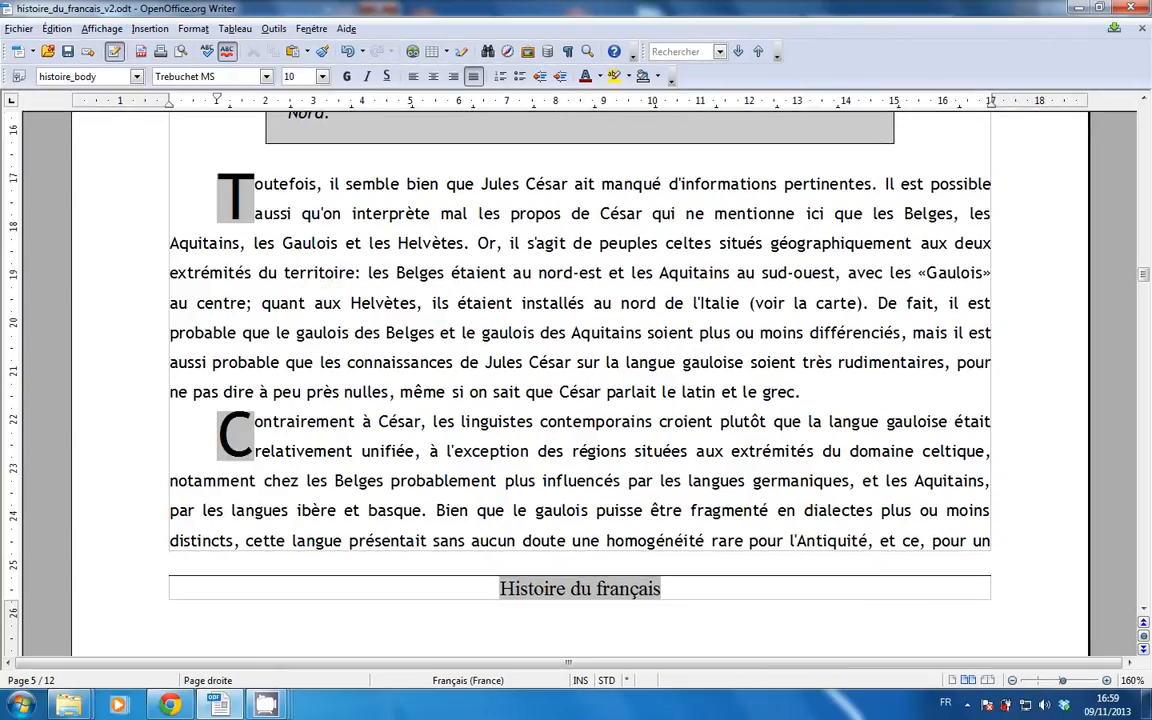
Open the dialog for inserting an index entry and keep Index lexical as the entry type
{"action": "type", "text": "i"}
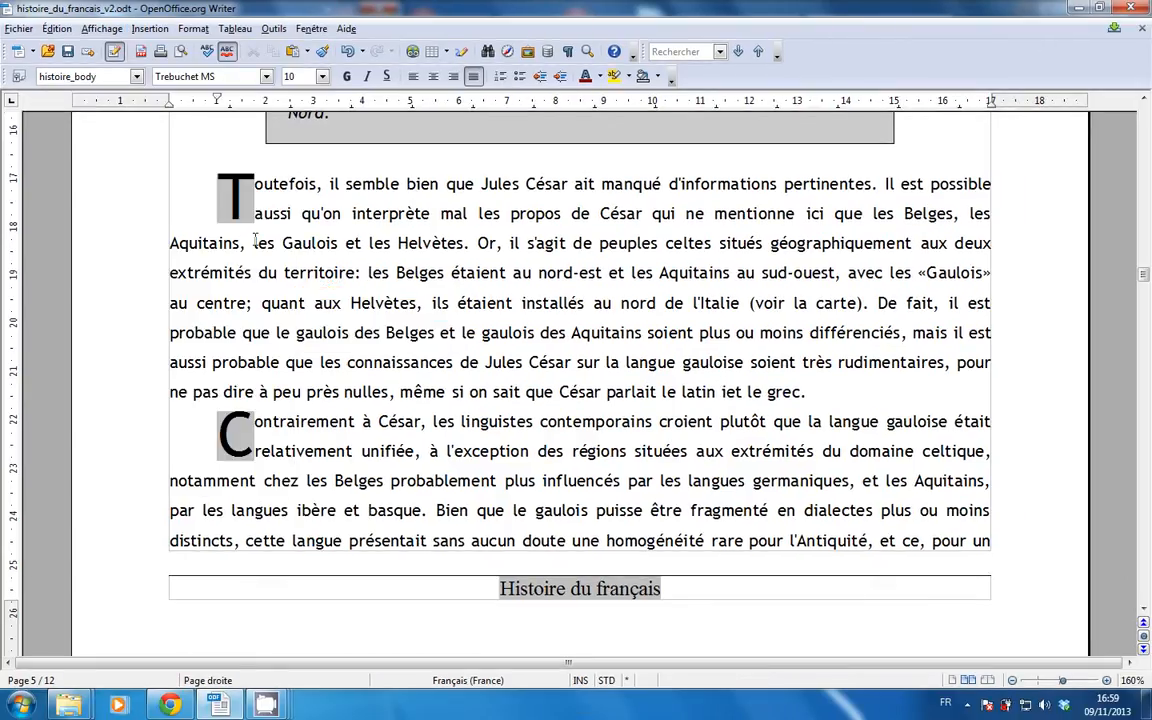
{"action": "key", "text": "BackSpace"}
{"action": "key", "text": "alt+i"}
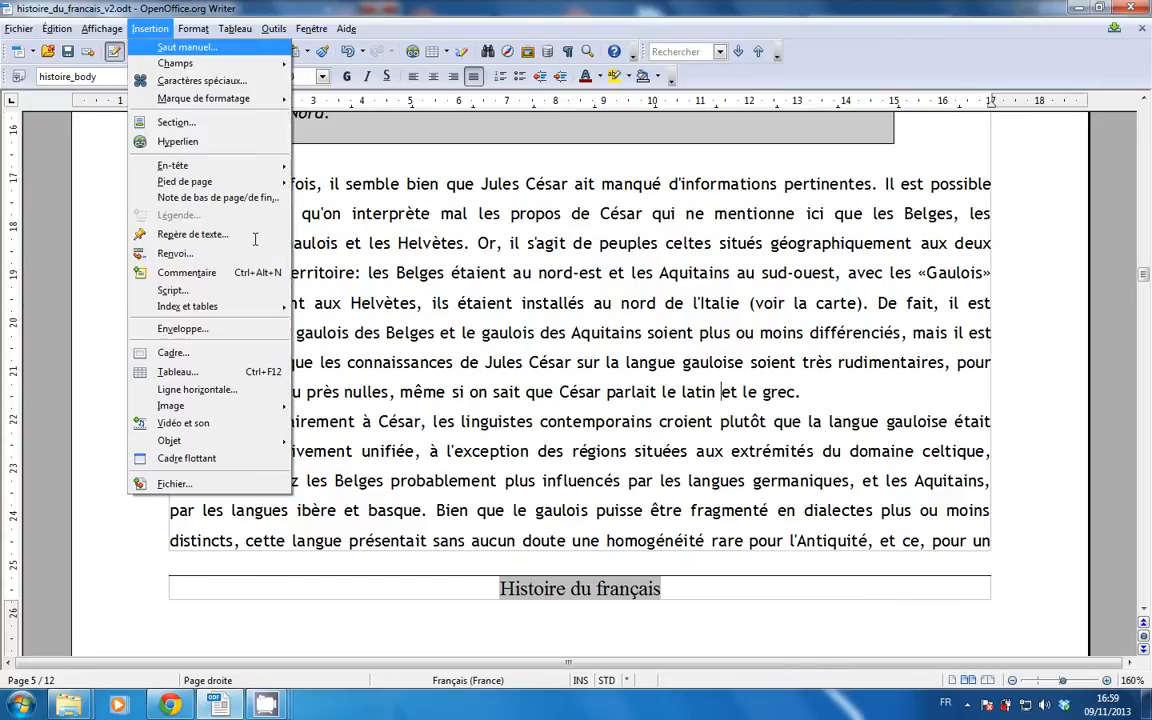
{"action": "key", "text": "x"}
{"action": "key", "text": "Return"}
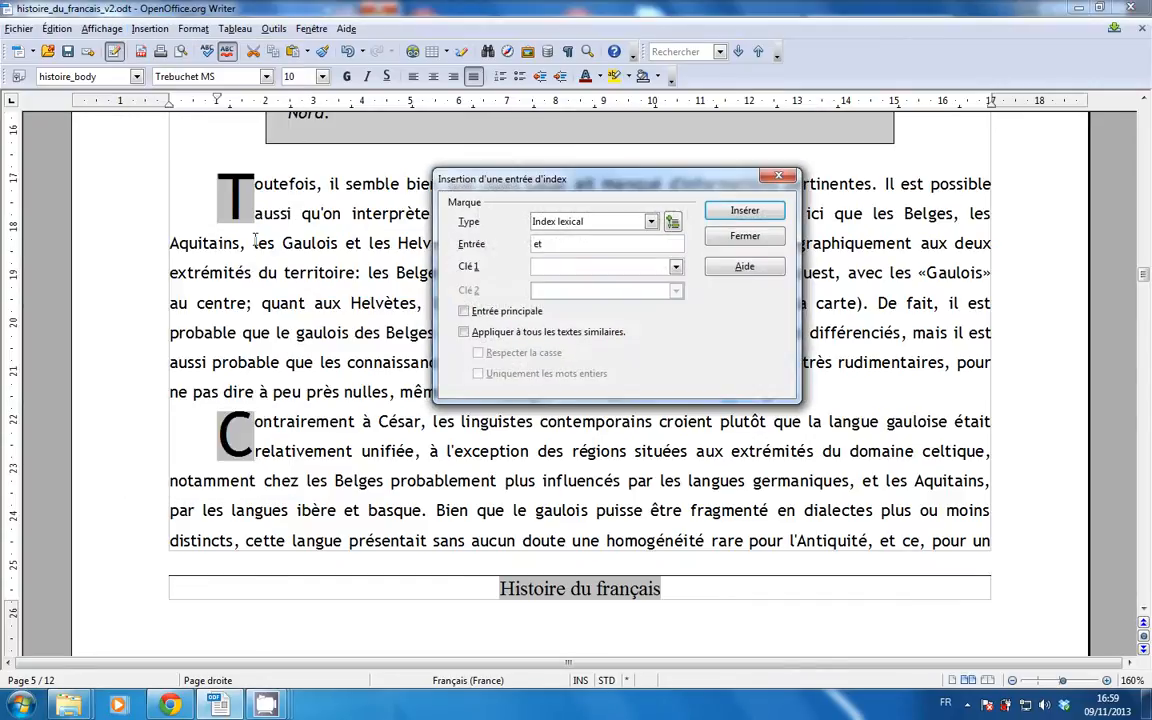
{"action": "key", "text": "Delete"}
{"action": "left_click", "coordinate": [651, 221]}
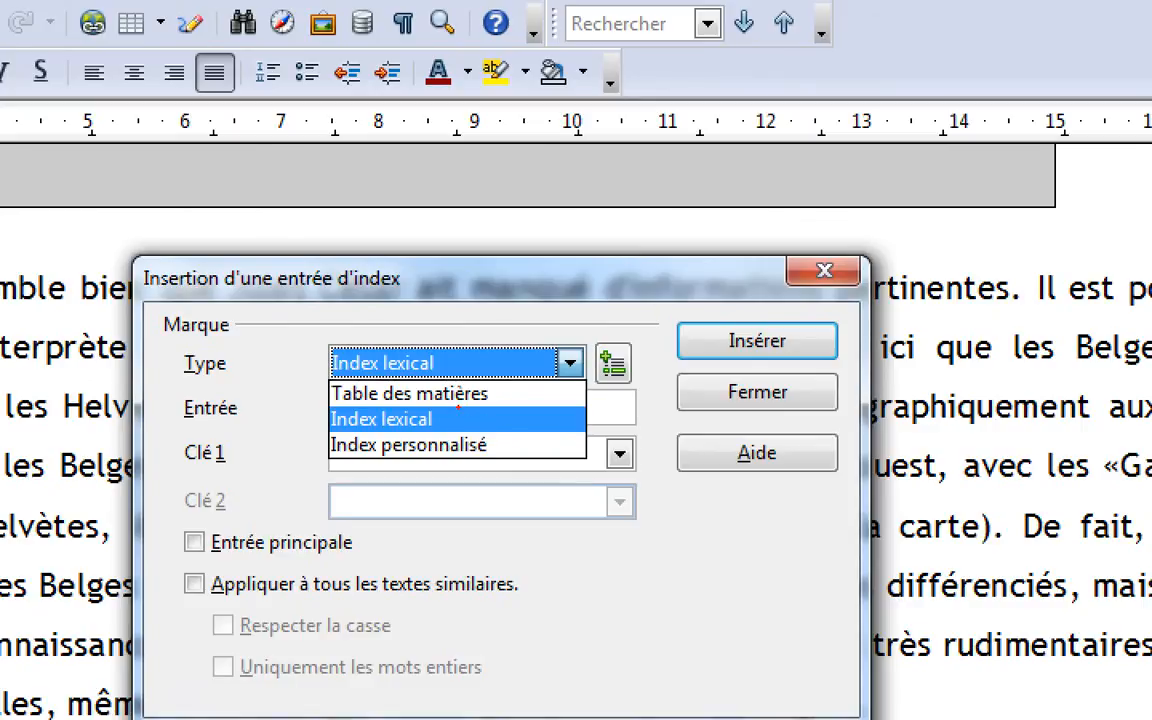
{"action": "mouse_move", "coordinate": [458, 409]}
{"action": "left_mouse_down"}
{"action": "mouse_move", "coordinate": [336, 397]}
{"action": "mouse_move", "coordinate": [466, 413]}
{"action": "left_mouse_up"}
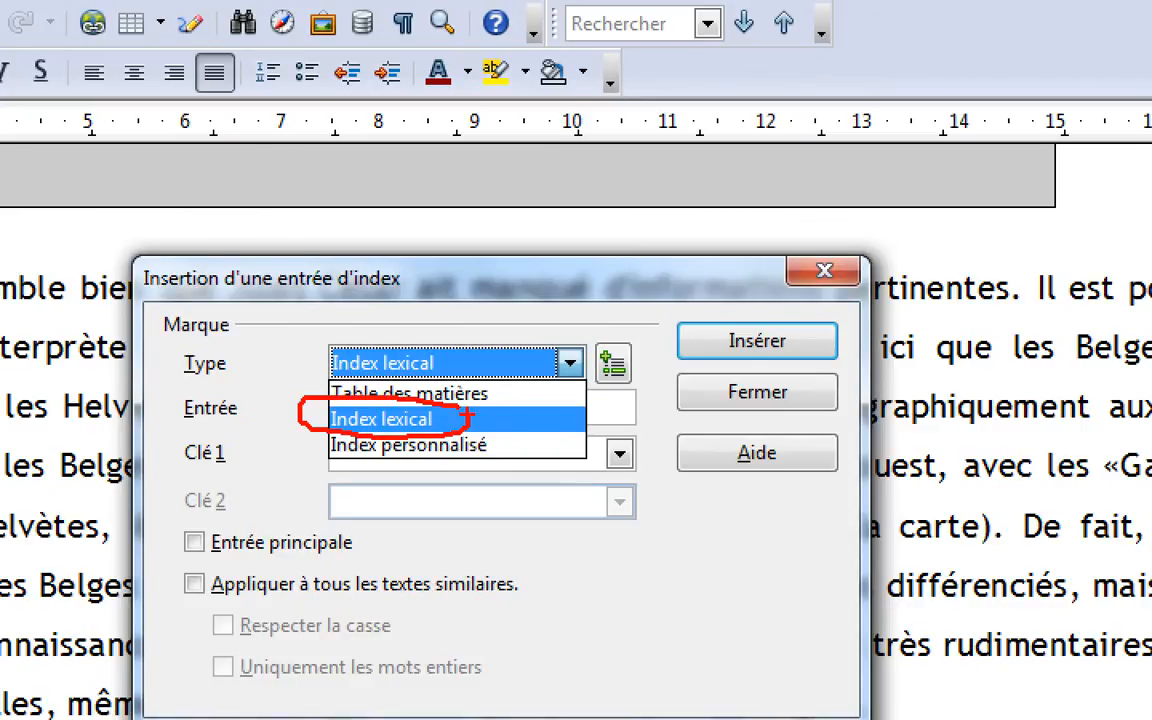
{"action": "key", "text": "Escape"}
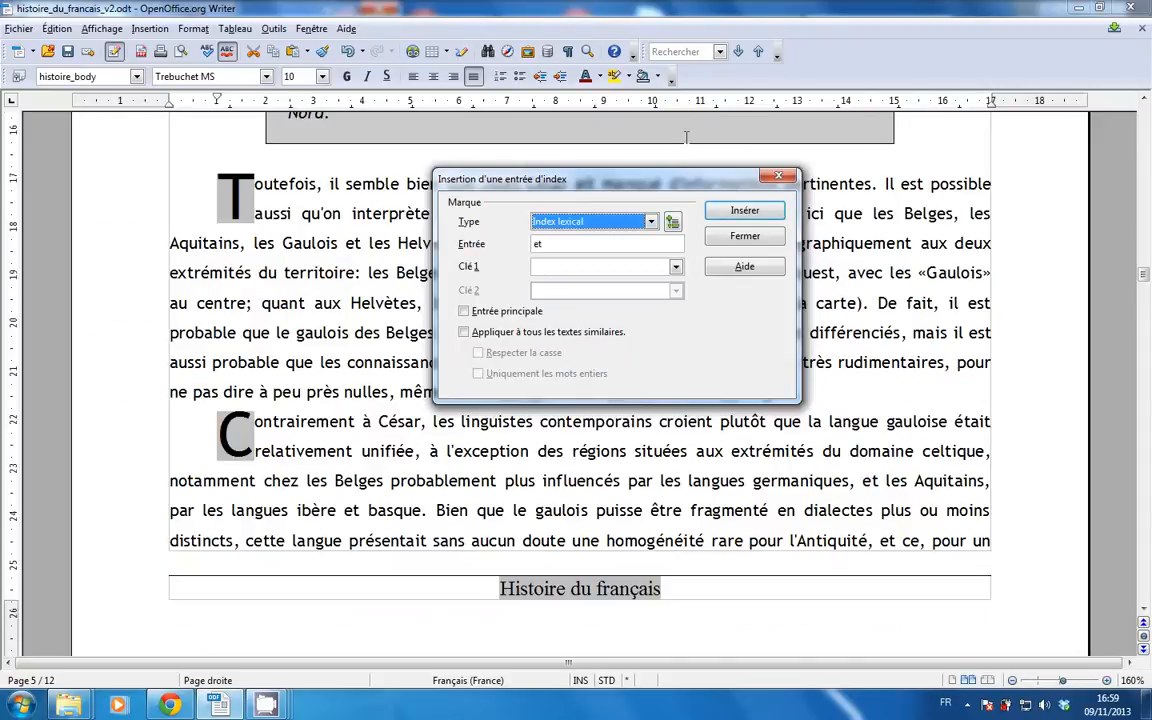
Mark the word "César" in the first line of the "Toutefois" paragraph as an Index lexical entry
{"action": "left_click_drag", "start_coordinate": [671, 181], "coordinate": [881, 368]}
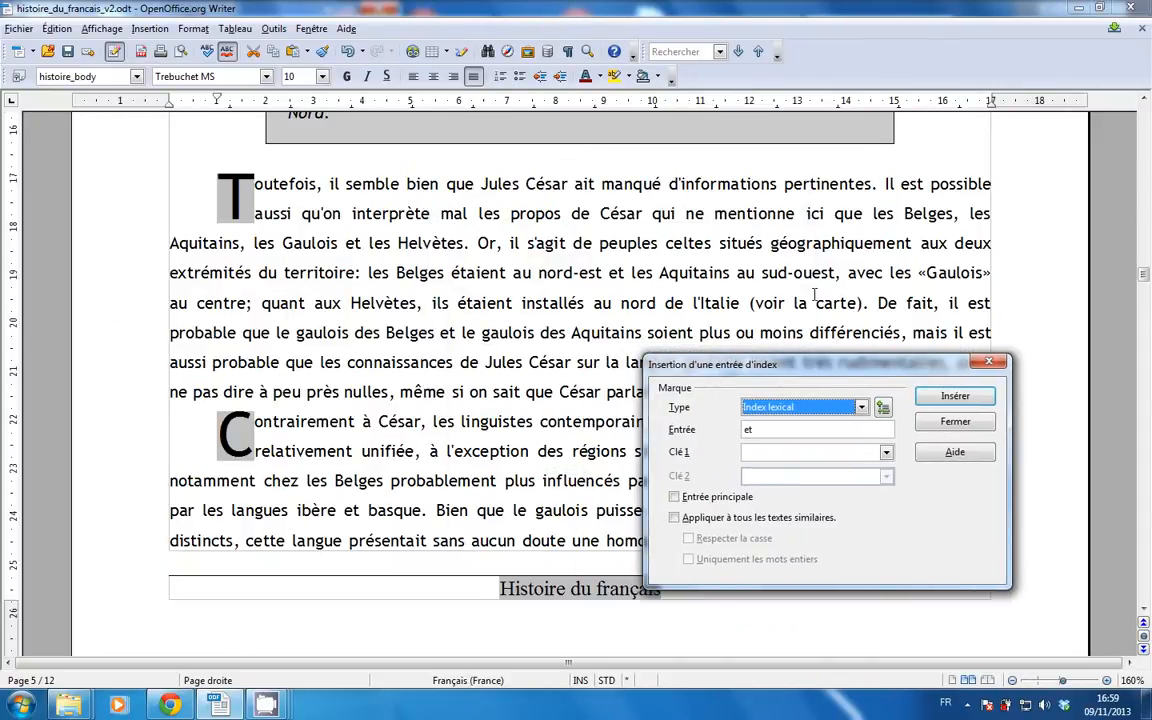
{"action": "left_click", "coordinate": [548, 182]}
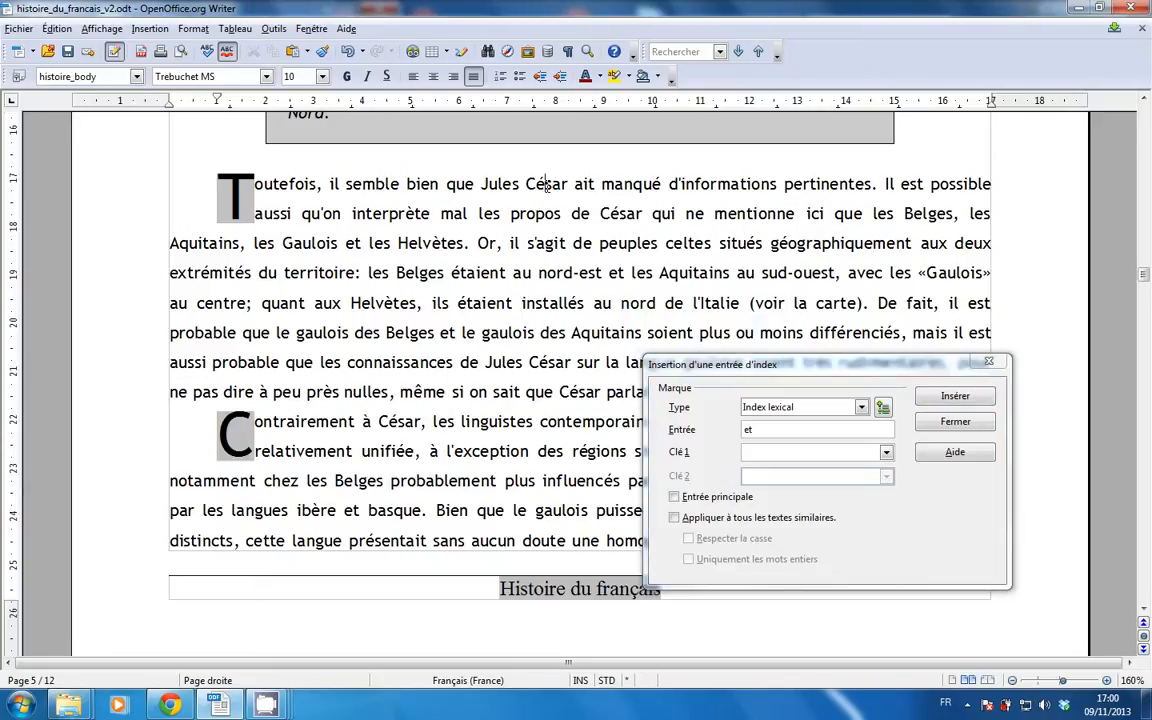
{"action": "left_click_drag", "start_coordinate": [795, 368], "coordinate": [621, 233]}
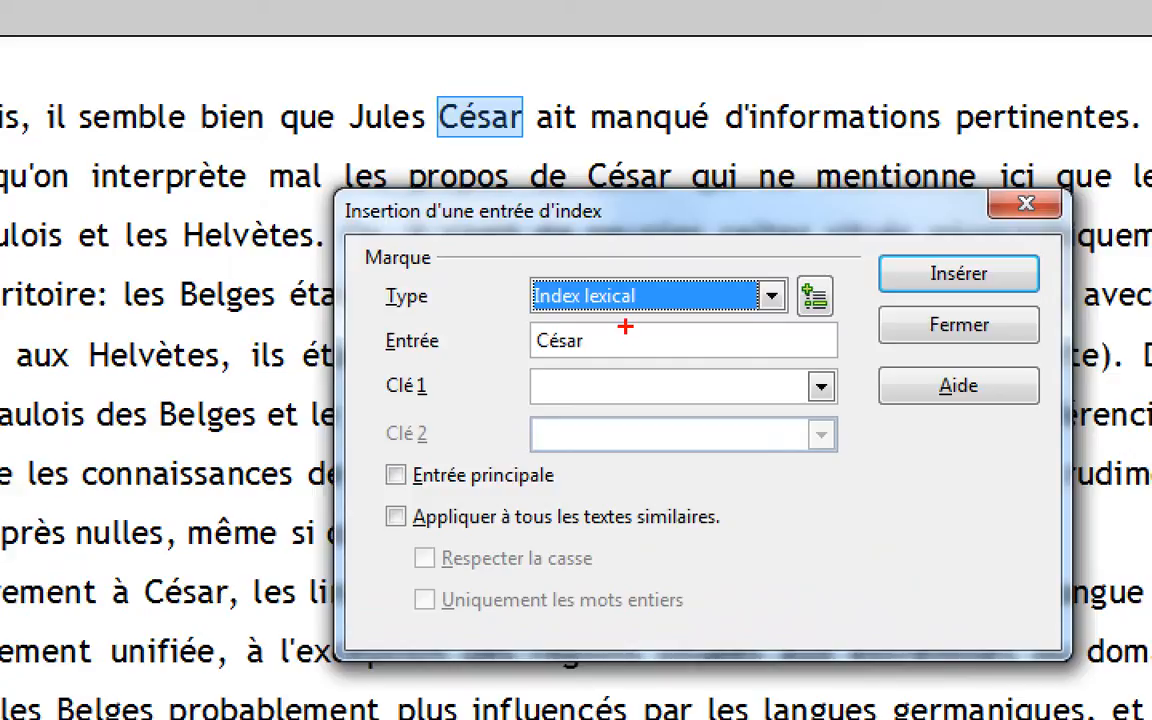
{"action": "left_click_drag", "start_coordinate": [626, 322], "coordinate": [615, 312]}
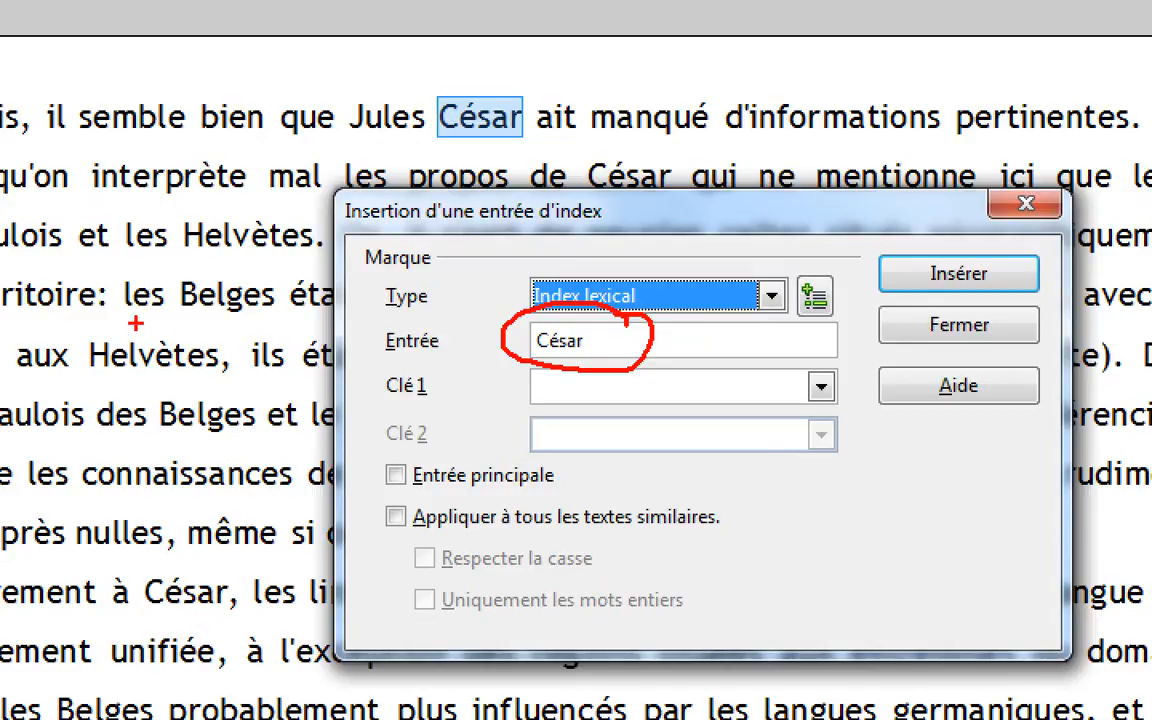
{"action": "left_click_drag", "start_coordinate": [137, 324], "coordinate": [148, 388]}
{"action": "left_click_drag", "start_coordinate": [898, 480], "coordinate": [935, 483]}
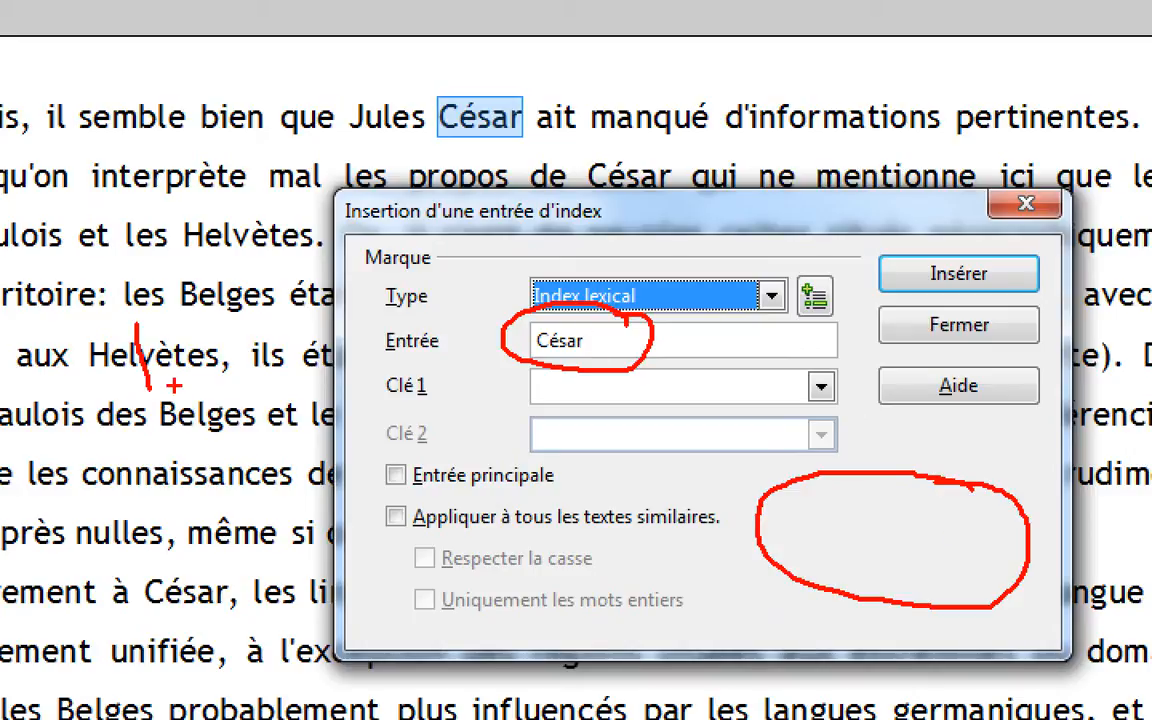
{"action": "left_click_drag", "start_coordinate": [150, 382], "coordinate": [700, 345]}
{"action": "left_click_drag", "start_coordinate": [707, 390], "coordinate": [690, 348]}
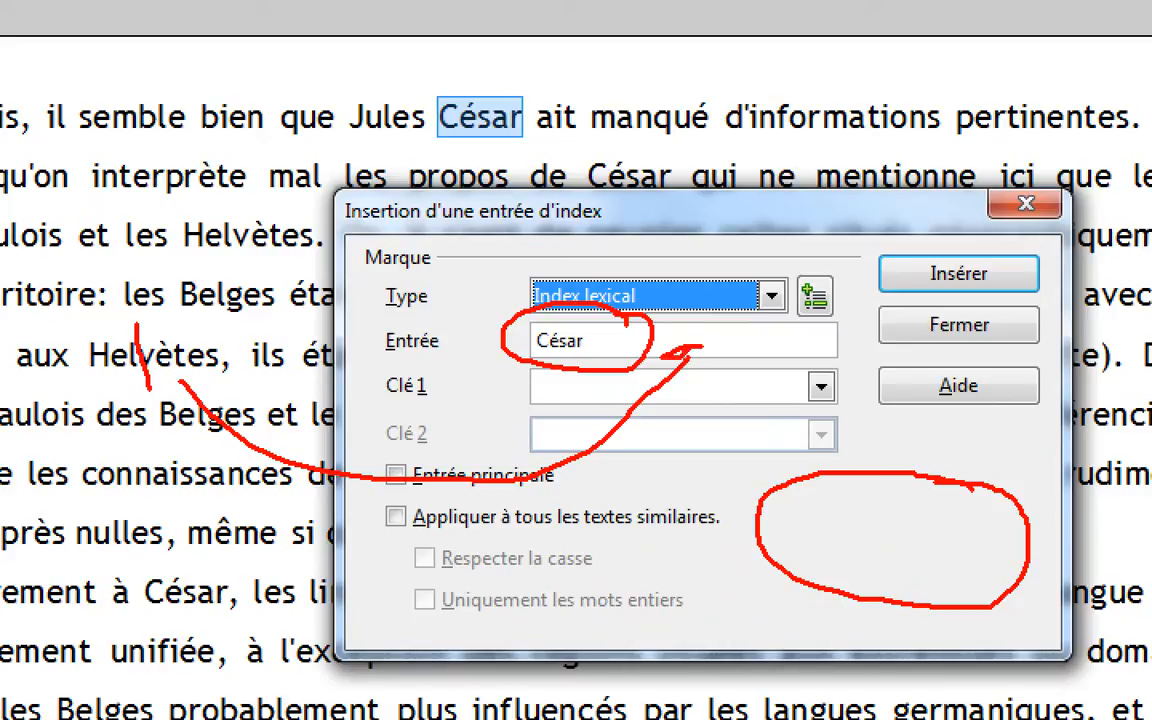
{"action": "mouse_move", "coordinate": [932, 234]}
{"action": "left_mouse_down"}
{"action": "mouse_move", "coordinate": [955, 285]}
{"action": "mouse_move", "coordinate": [1001, 240]}
{"action": "left_mouse_up"}
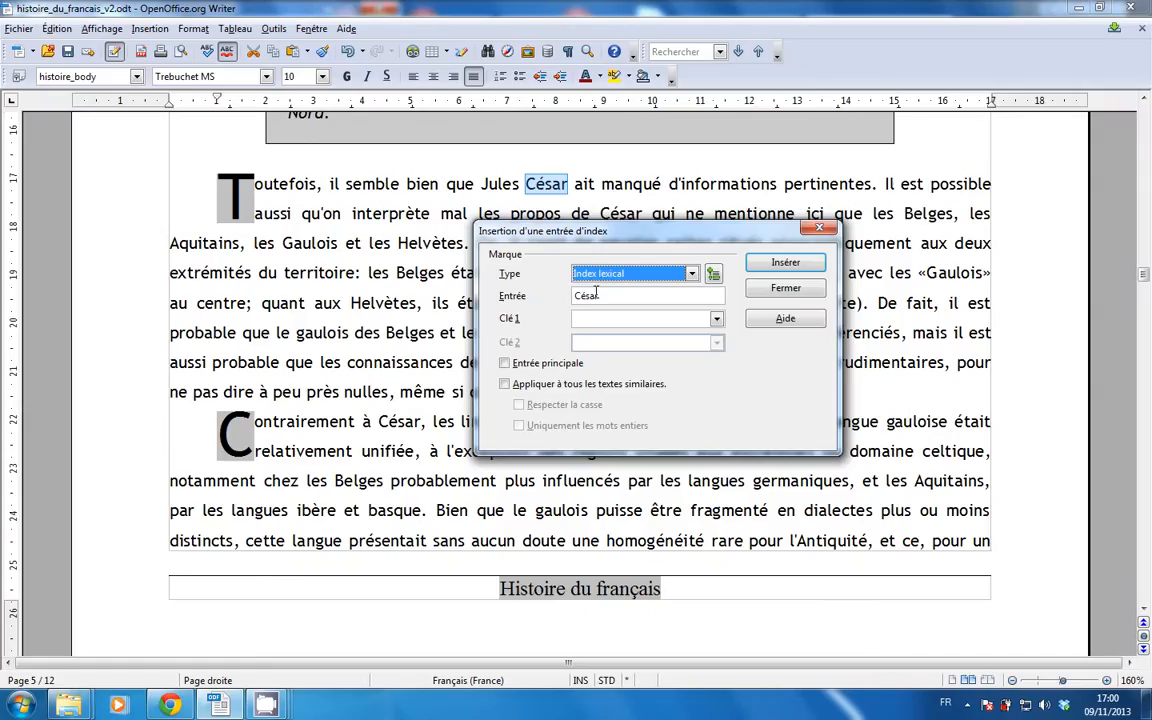
{"action": "left_click", "coordinate": [768, 268]}
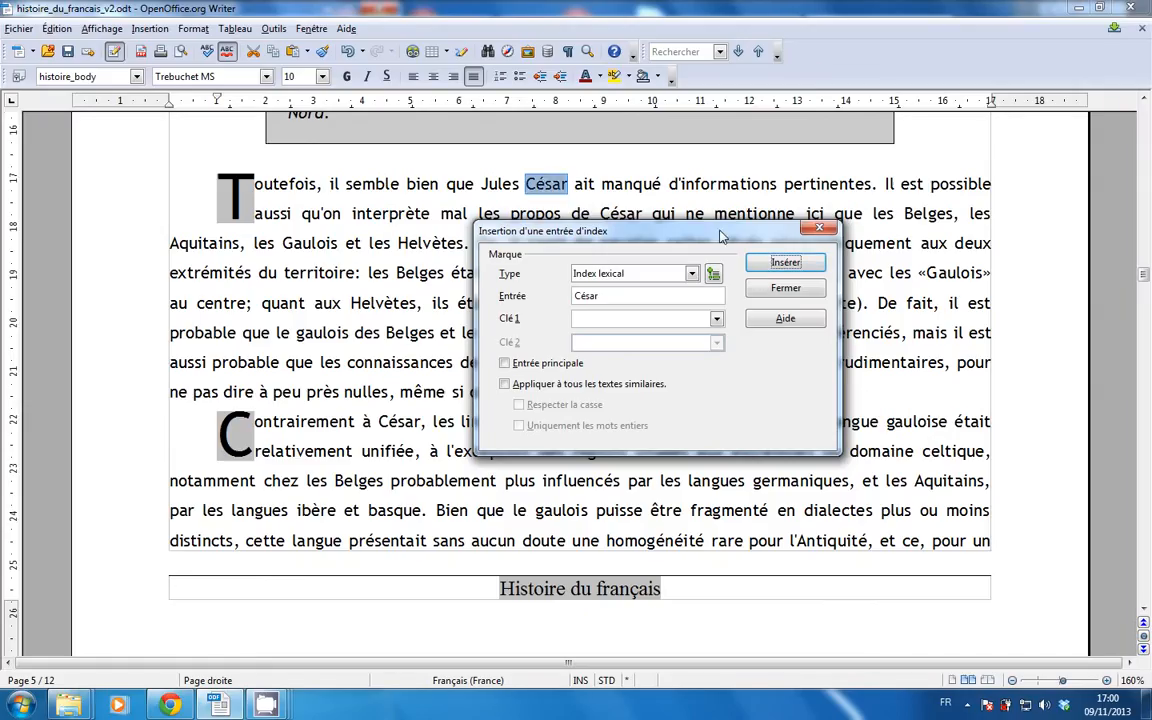
Mark the word "Helvètes" in the third line of the "Toutefois" paragraph as an Index lexical entry
{"action": "left_click_drag", "start_coordinate": [720, 236], "coordinate": [733, 295]}
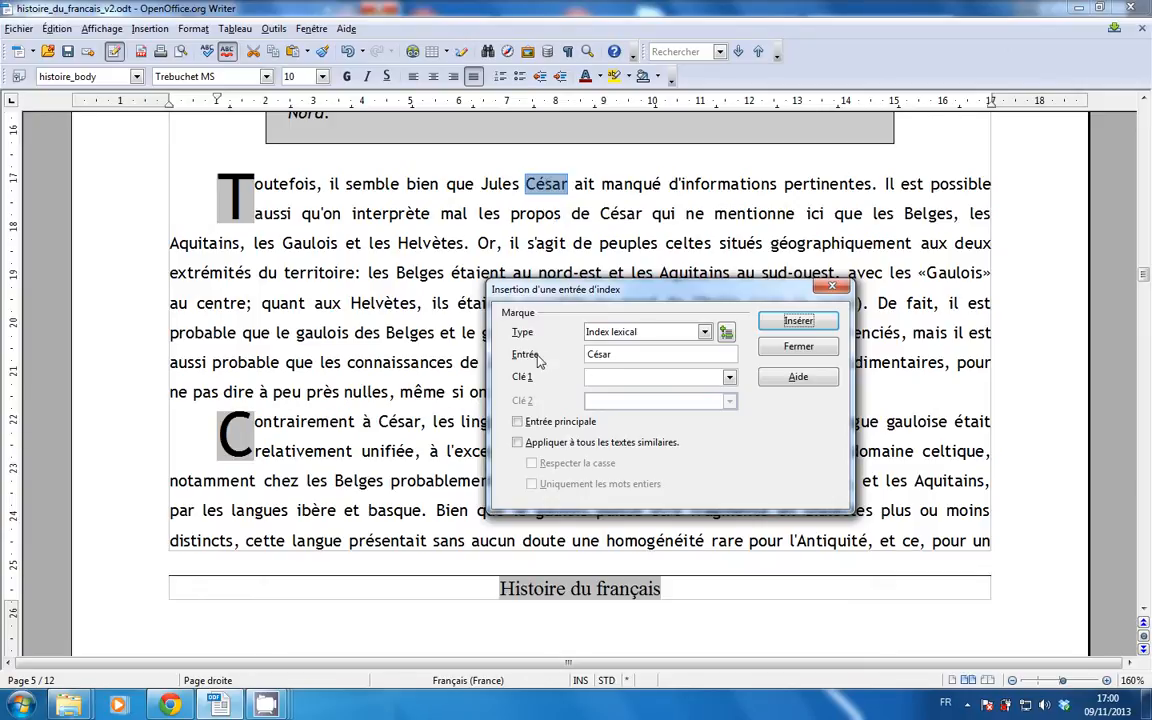
{"action": "left_click", "coordinate": [421, 243]}
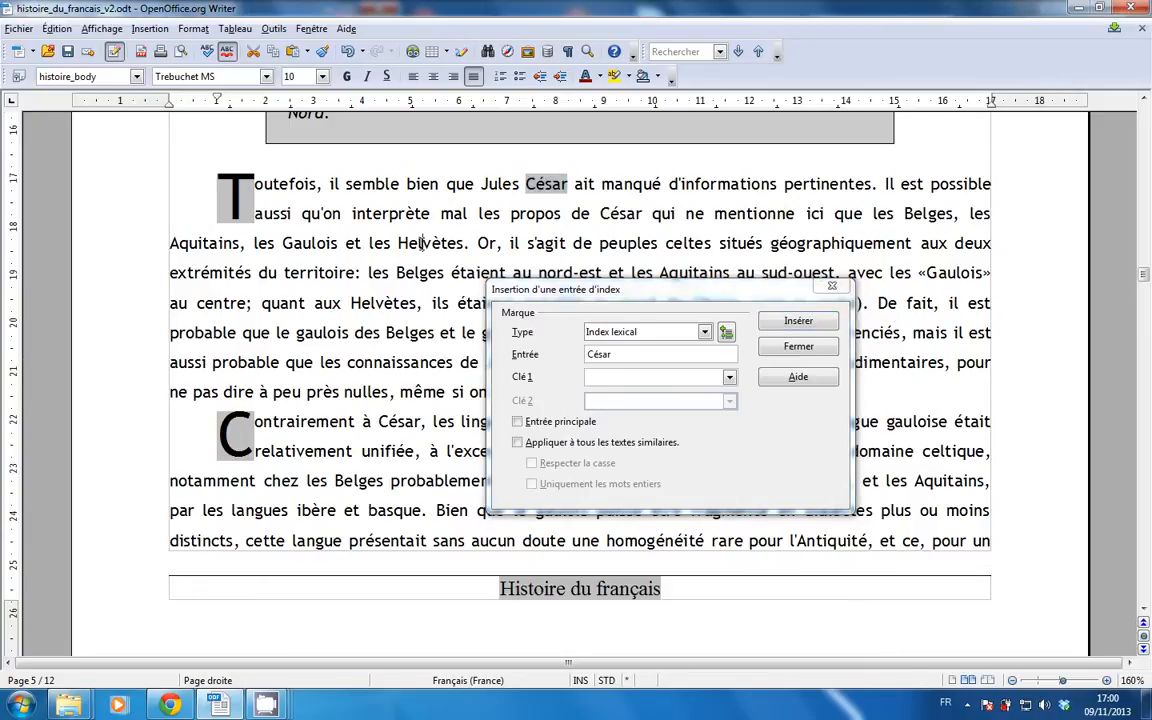
{"action": "left_click", "coordinate": [744, 454]}
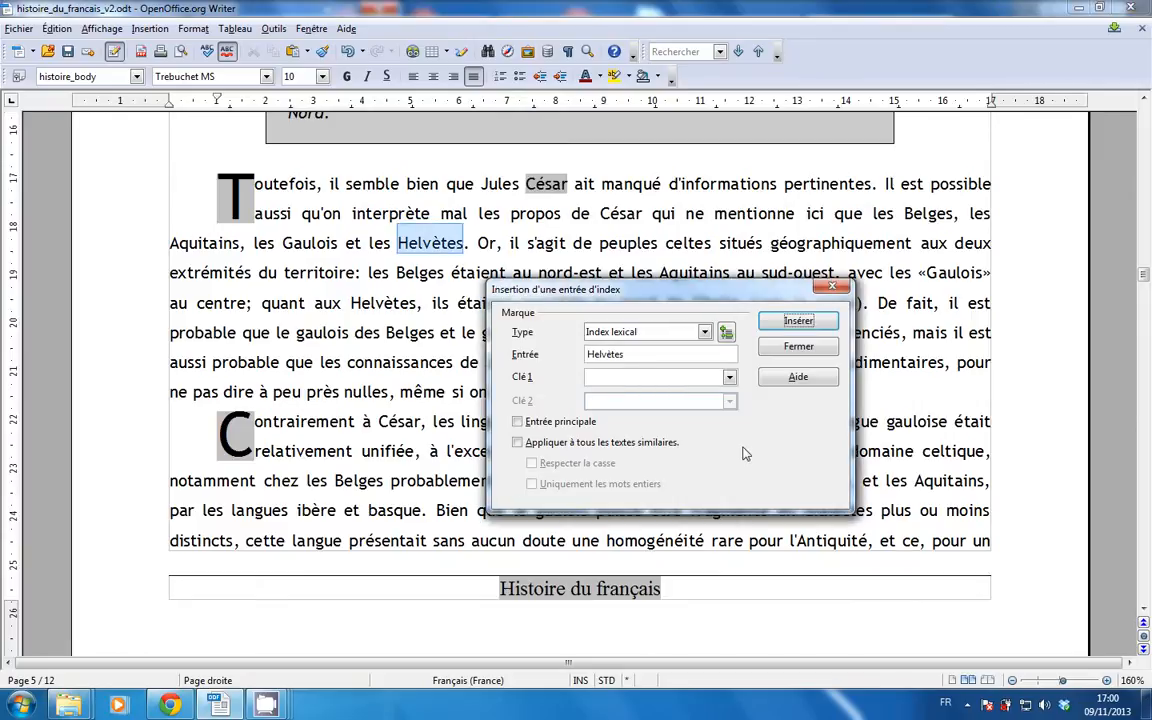
{"action": "left_click", "coordinate": [786, 322]}
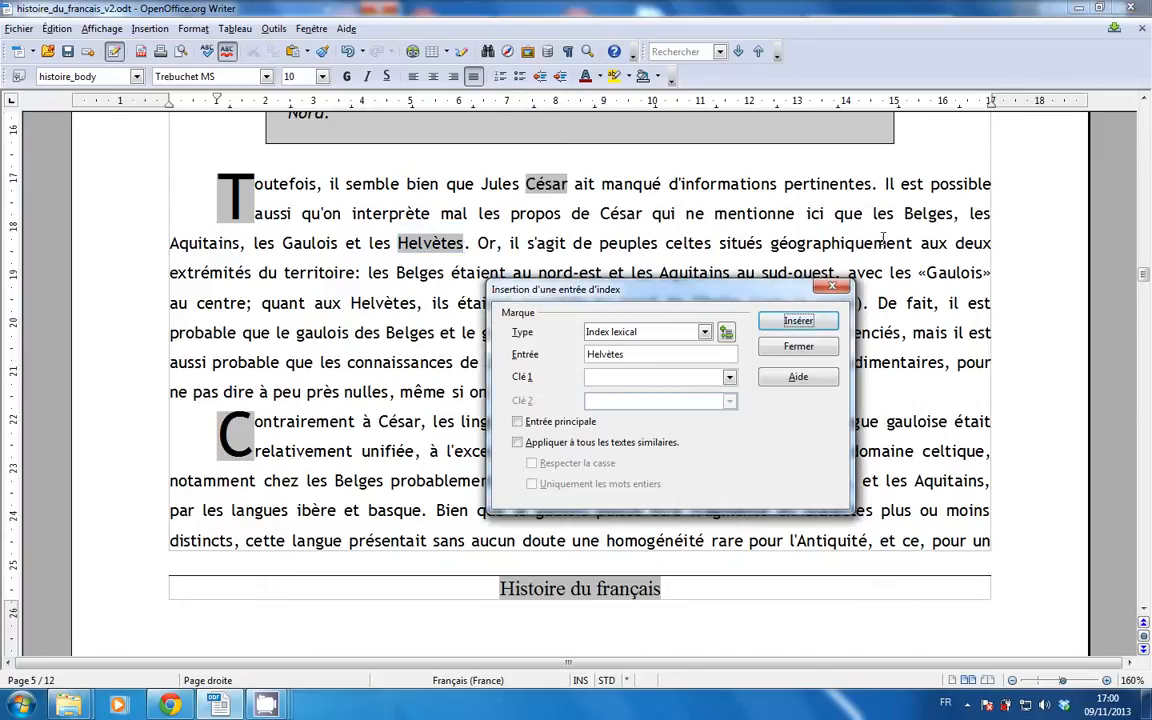
Mark the word "Belges" in the second line of the "Toutefois" paragraph as an Index lexical entry
{"action": "double_click", "coordinate": [926, 213]}
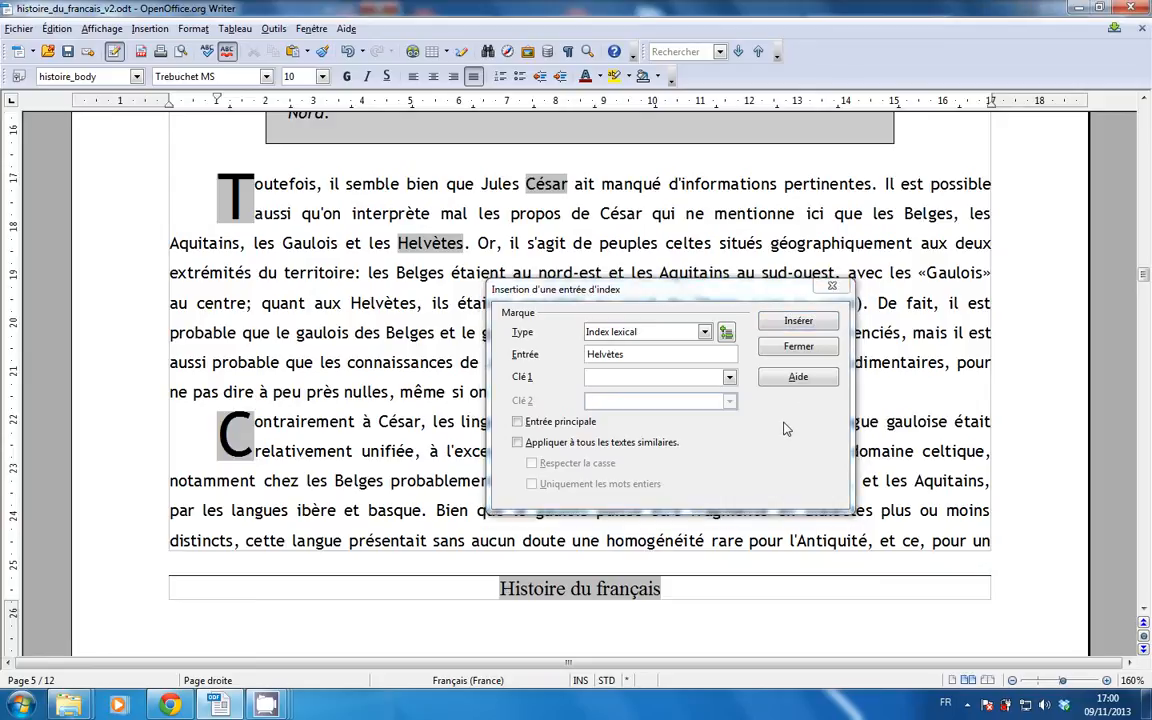
{"action": "left_click", "coordinate": [710, 386]}
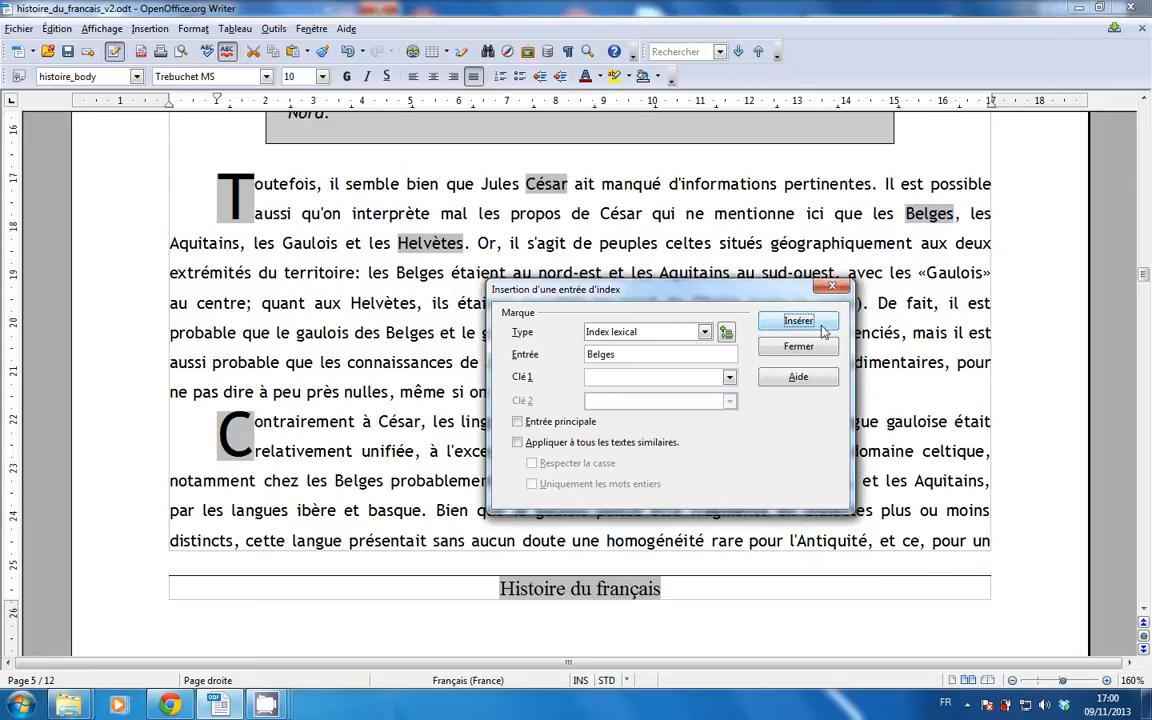
{"action": "key", "text": "Return"}
Insert the "César" index entry again from its first occurrence, applied to all similar texts
{"action": "left_click_drag", "start_coordinate": [772, 296], "coordinate": [918, 398]}
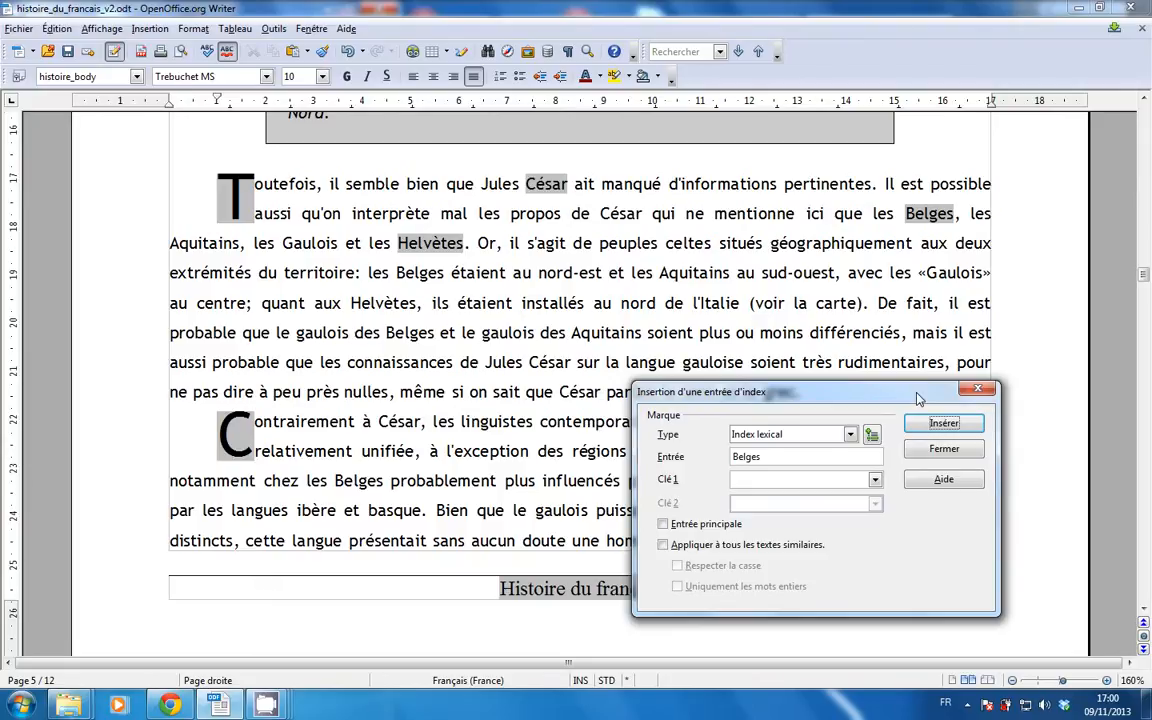
{"action": "mouse_move", "coordinate": [918, 398]}
{"action": "left_mouse_down"}
{"action": "mouse_move", "coordinate": [938, 559]}
{"action": "mouse_move", "coordinate": [915, 411]}
{"action": "left_mouse_up"}
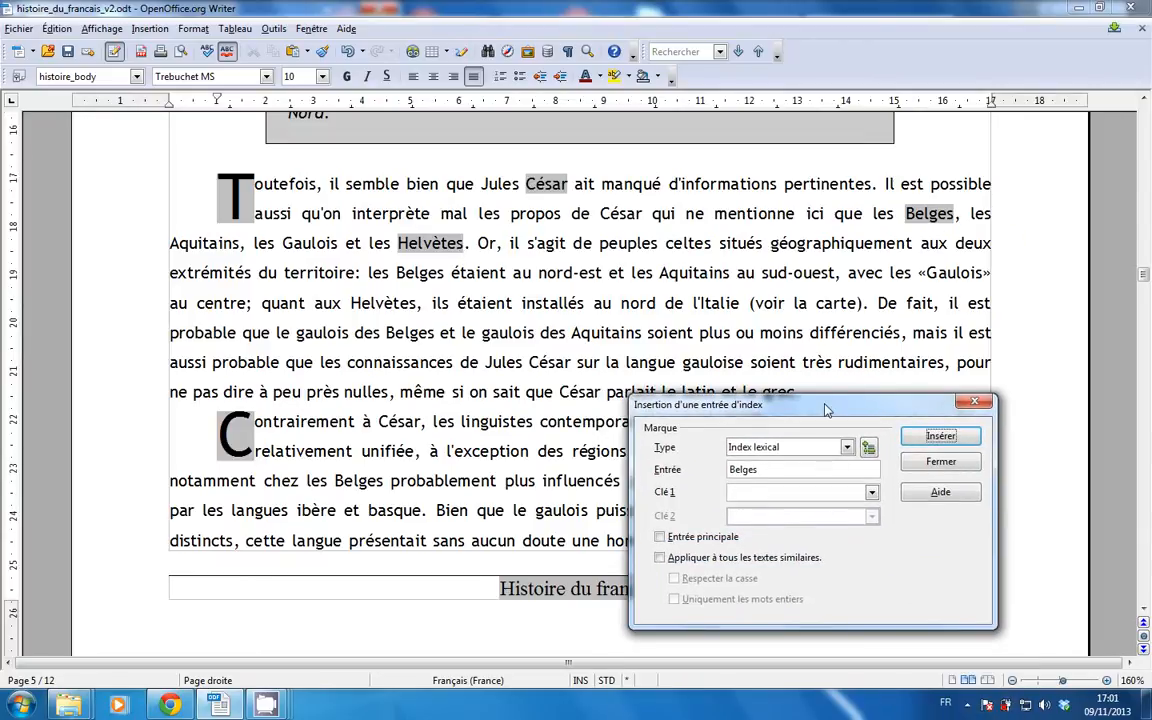
{"action": "left_click_drag", "start_coordinate": [826, 408], "coordinate": [781, 289]}
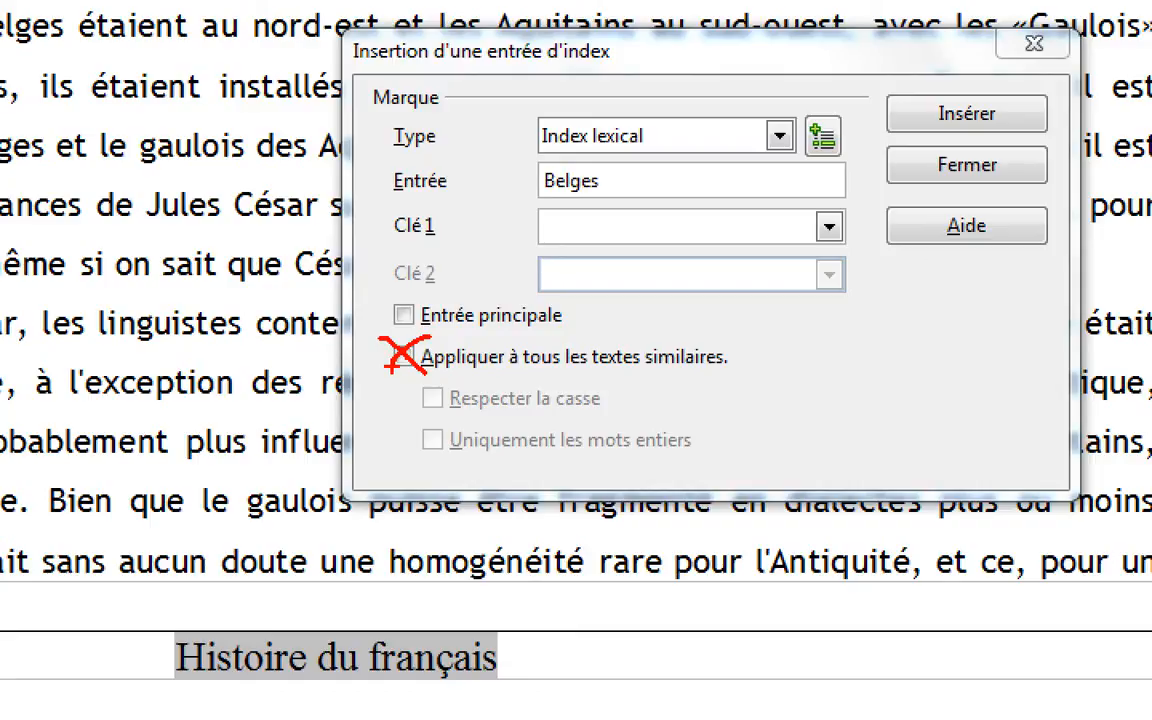
{"action": "mouse_move", "coordinate": [436, 196]}
{"action": "left_mouse_down"}
{"action": "mouse_move", "coordinate": [405, 196]}
{"action": "mouse_move", "coordinate": [418, 288]}
{"action": "left_mouse_up"}
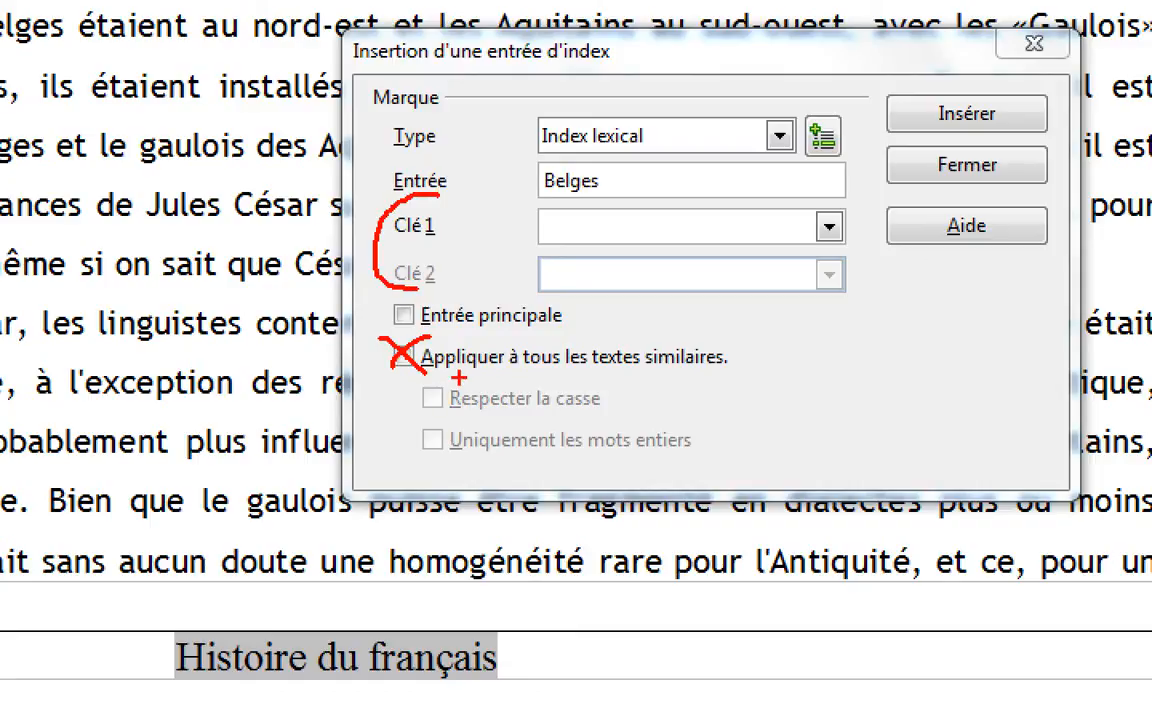
{"action": "left_click_drag", "start_coordinate": [460, 378], "coordinate": [462, 467]}
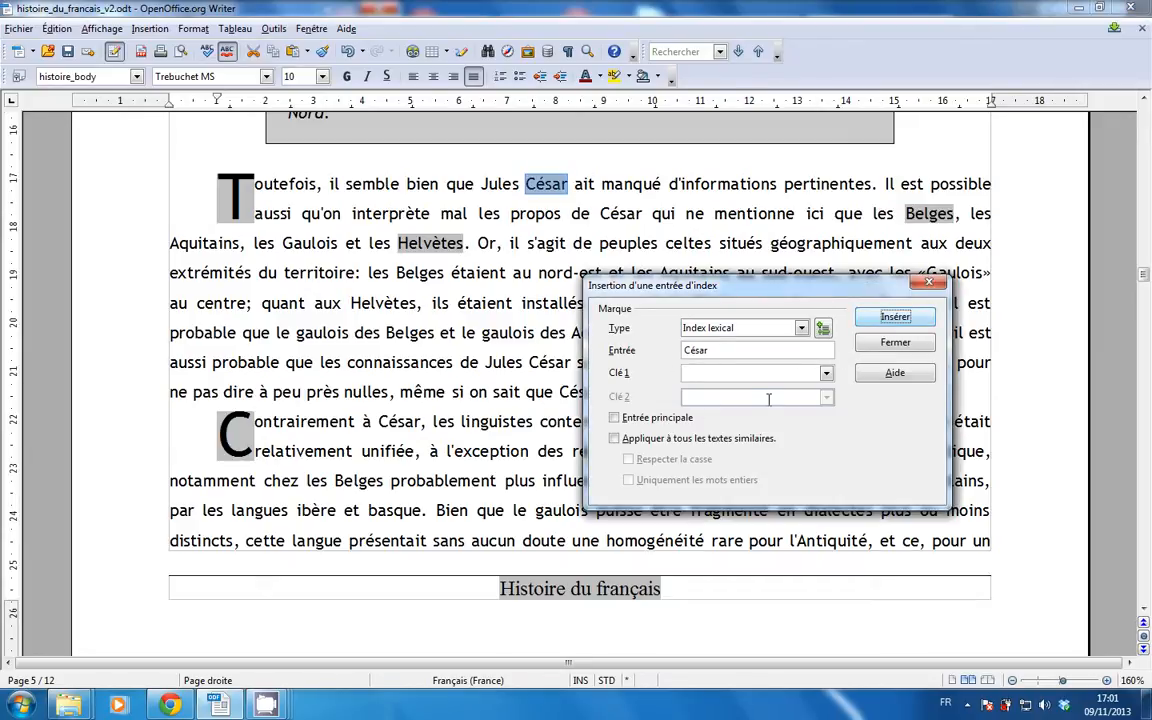
{"action": "left_click", "coordinate": [615, 440]}
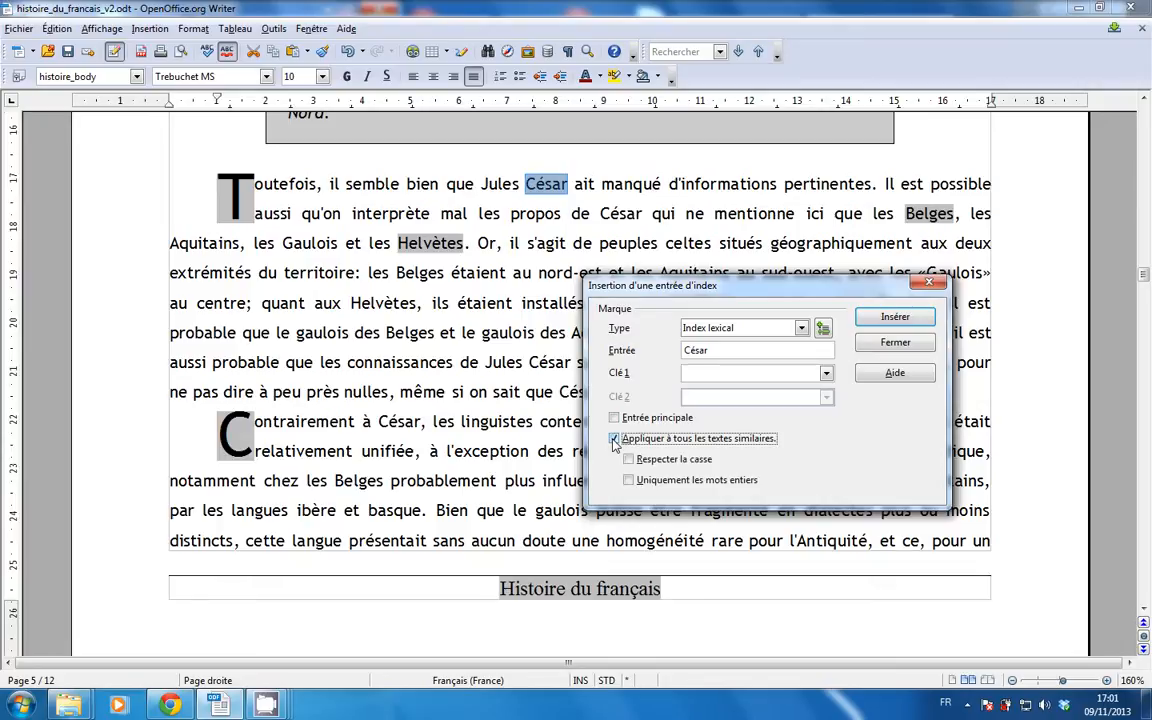
{"action": "left_click", "coordinate": [896, 318]}
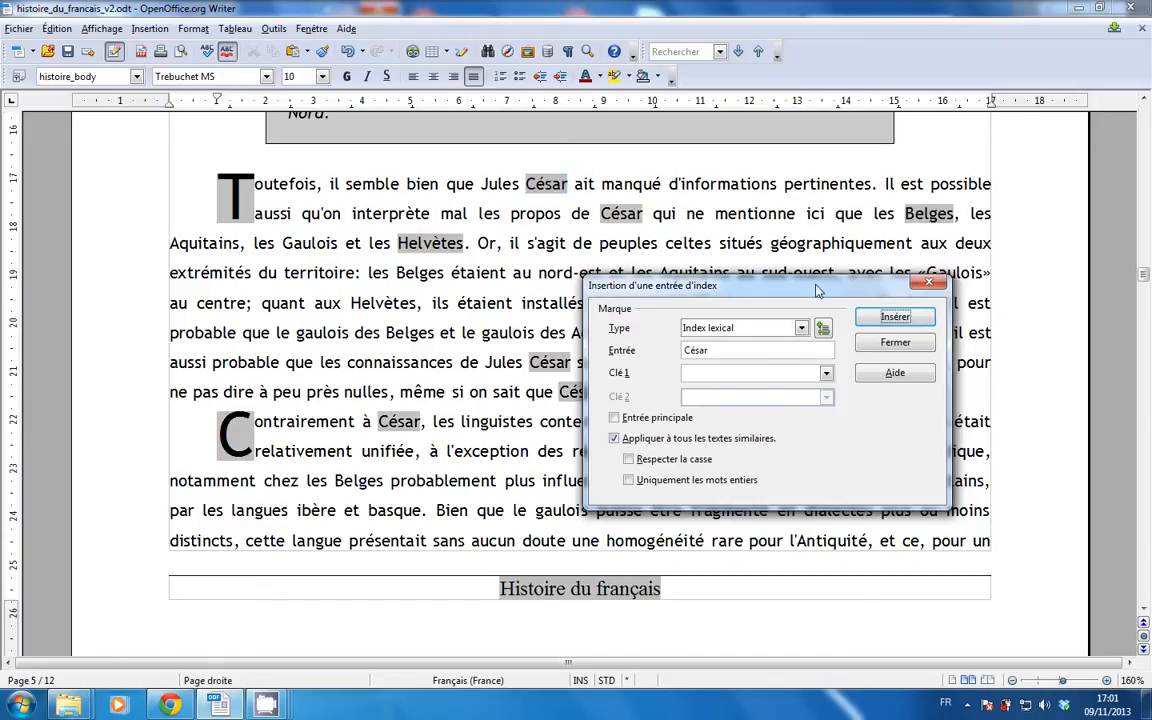
Insert index entries for "Belges" and "Aquitains", applied to all similar texts in the document
{"action": "left_click_drag", "start_coordinate": [815, 291], "coordinate": [932, 513]}
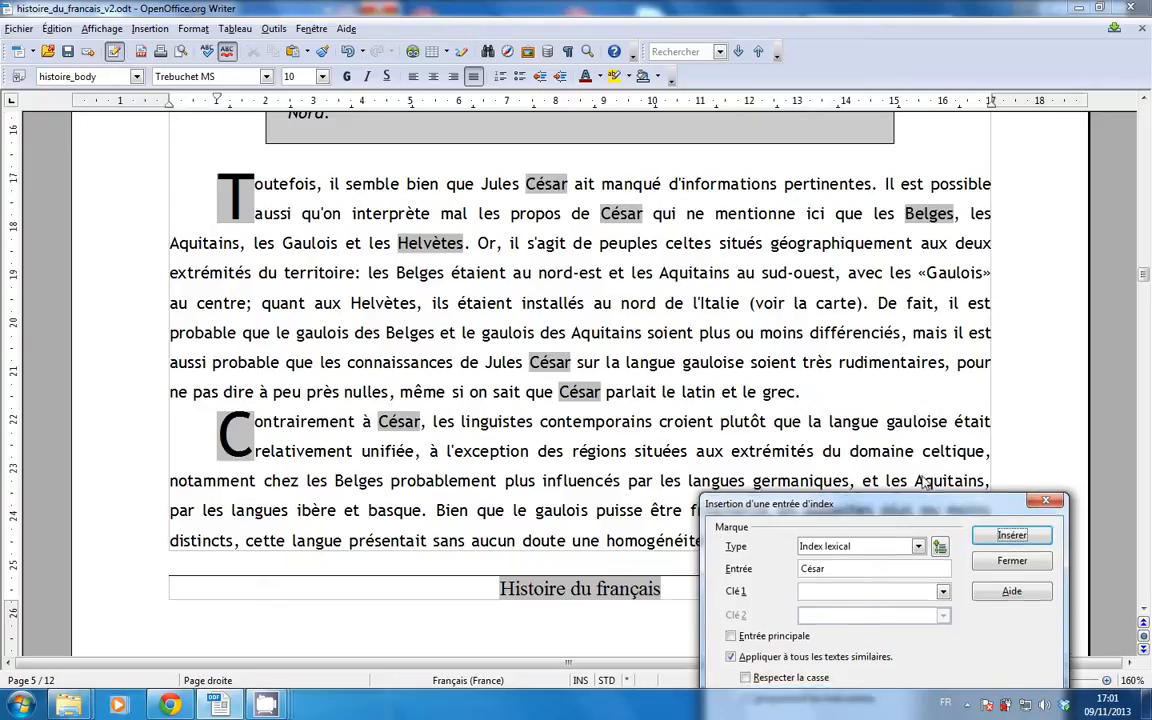
{"action": "left_click_drag", "start_coordinate": [932, 513], "coordinate": [883, 275]}
{"action": "double_click", "coordinate": [930, 213]}
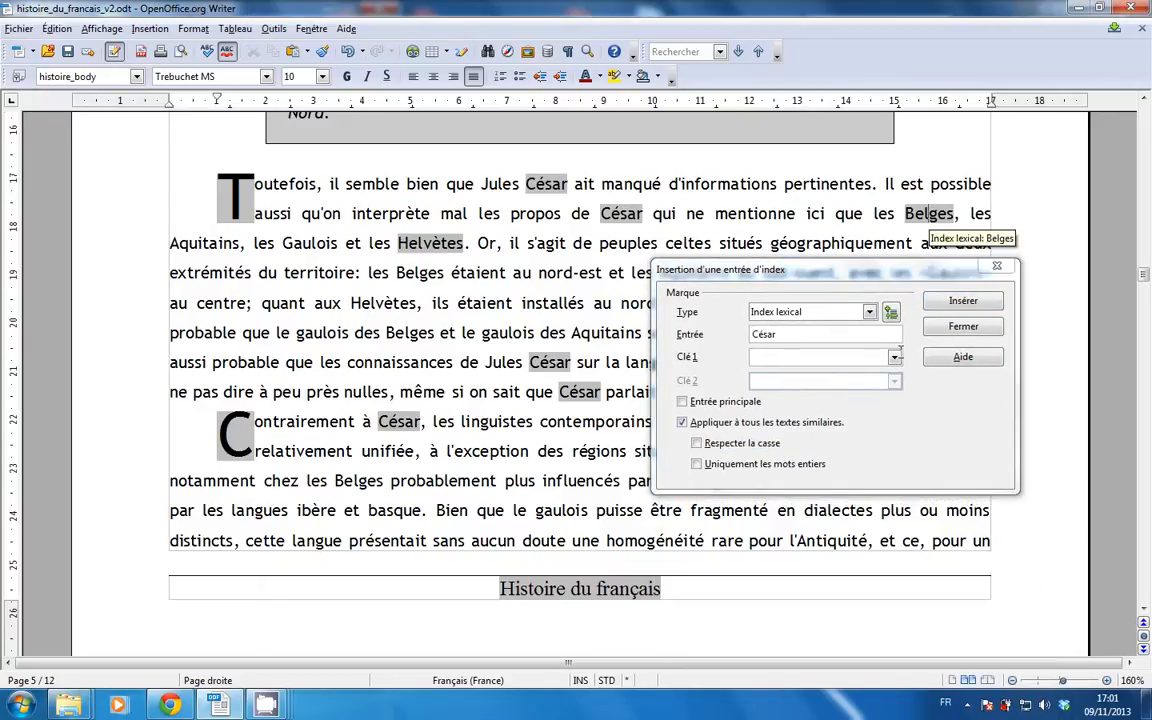
{"action": "left_click", "coordinate": [960, 304]}
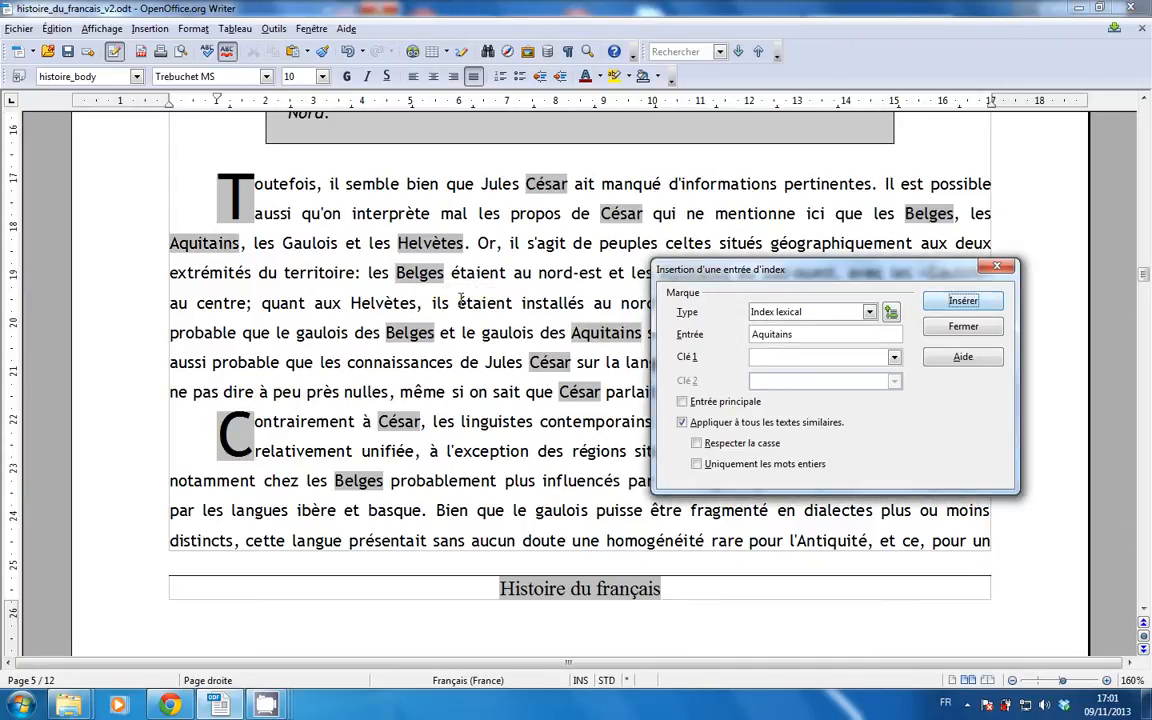
Insert the "Helvètes" index entry for all similar texts and close the index entry dialog
{"action": "left_click", "coordinate": [430, 243]}
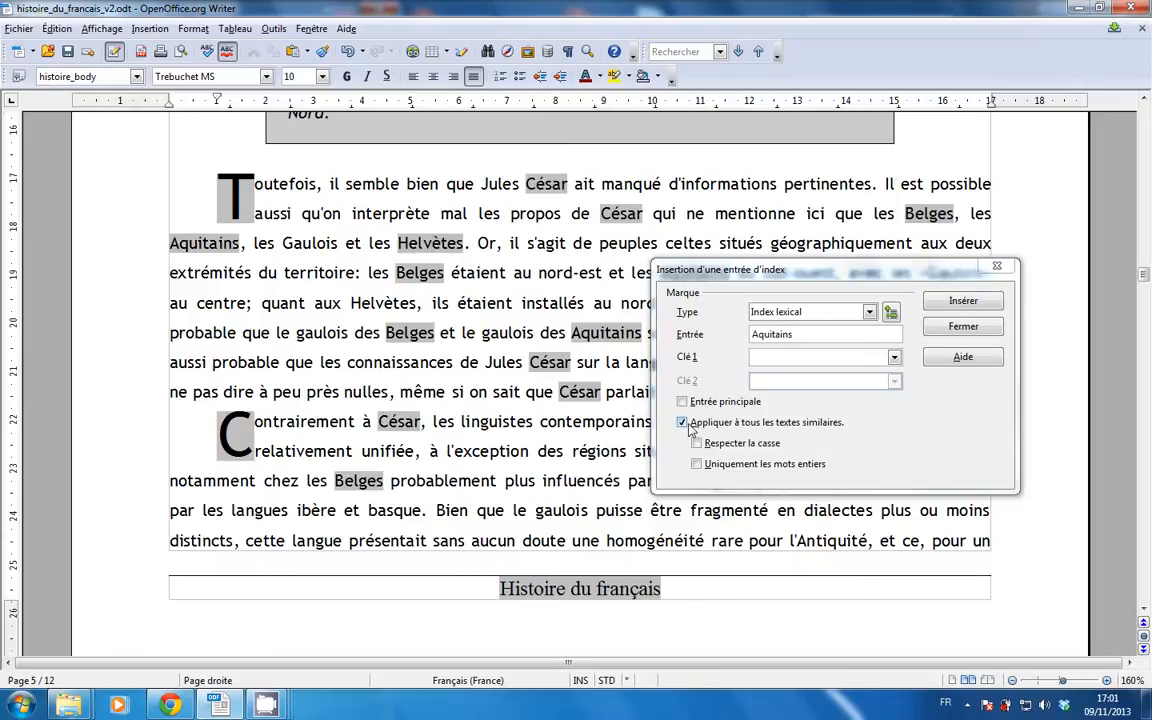
{"action": "left_click", "coordinate": [978, 306]}
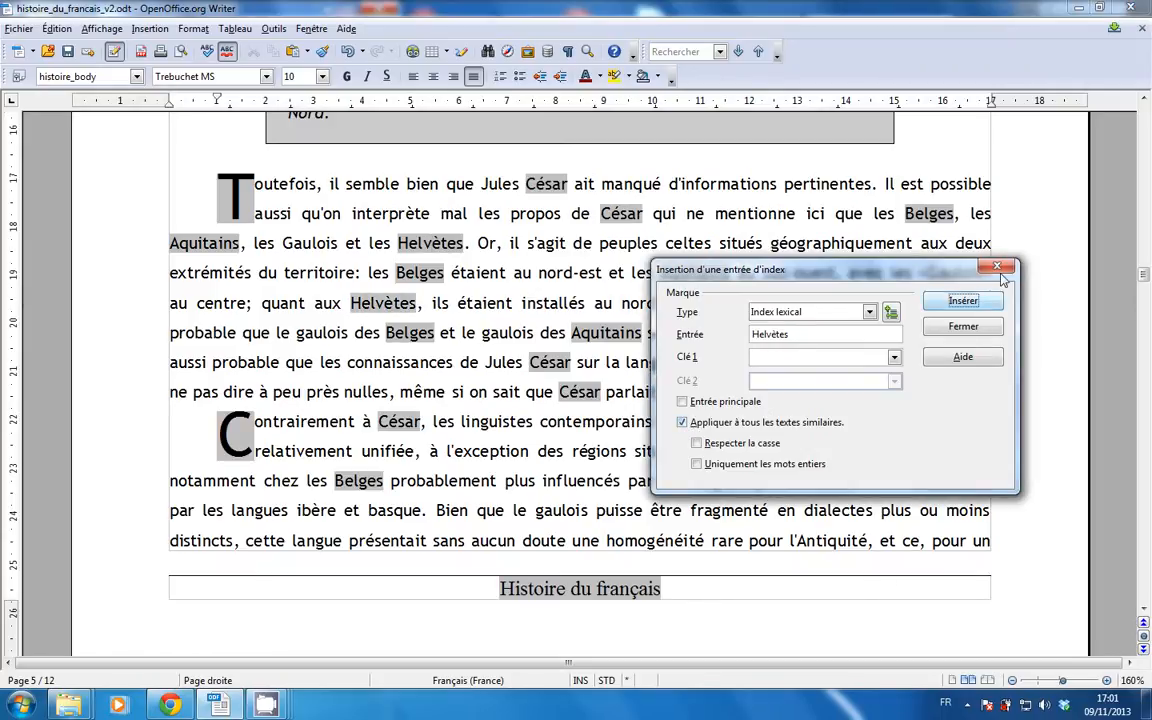
{"action": "left_click", "coordinate": [1006, 269]}
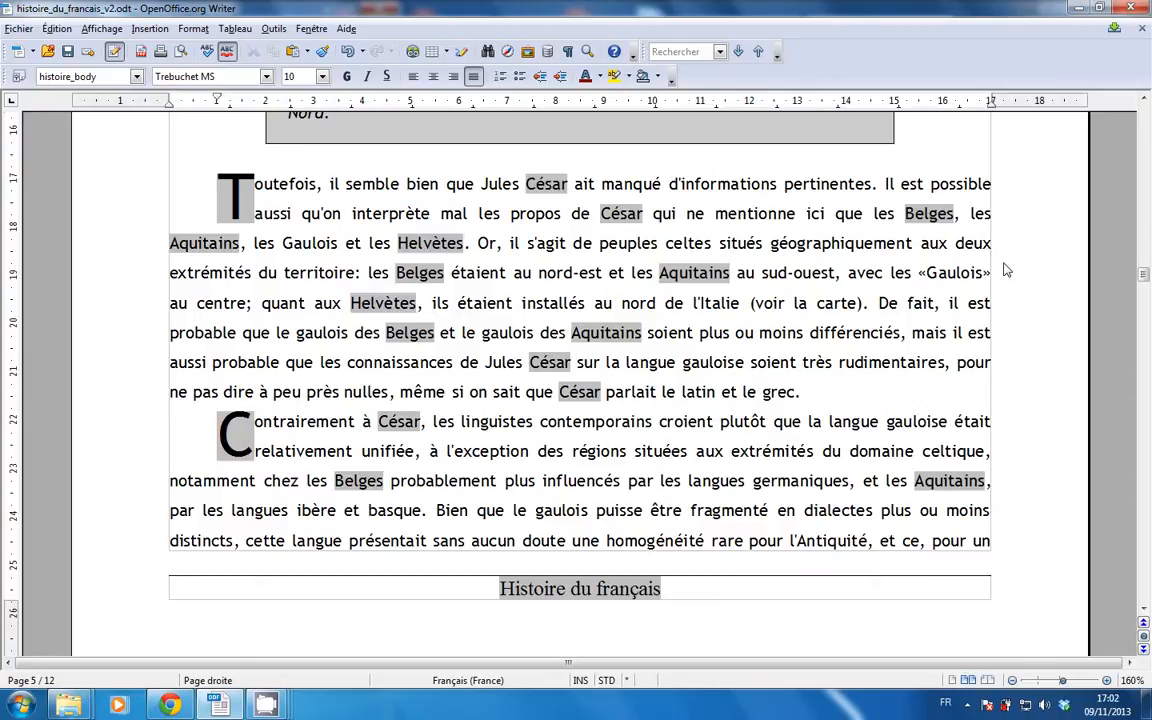
Insert a page break at the very end of the document, below the table of contents
{"action": "key", "text": "ctrl+End"}
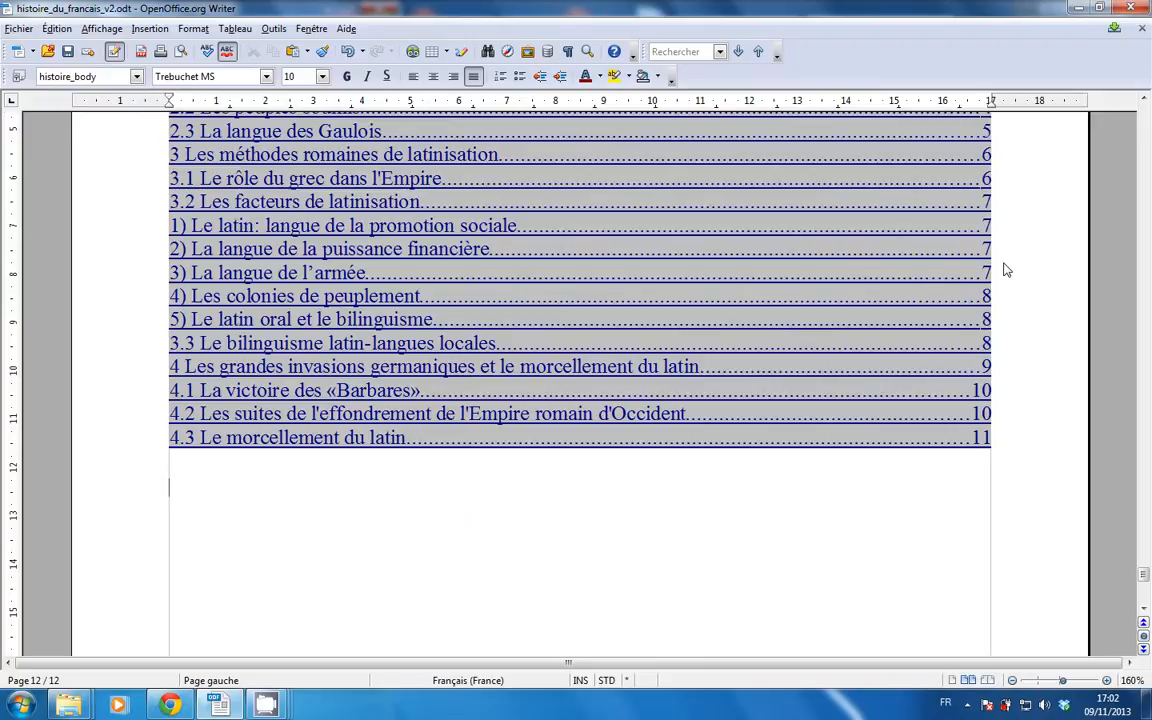
{"action": "scroll", "coordinate": [1005, 270], "scroll_direction": "up", "scroll_amount": 3}
{"action": "scroll", "coordinate": [1005, 265], "scroll_direction": "down", "scroll_amount": 5}
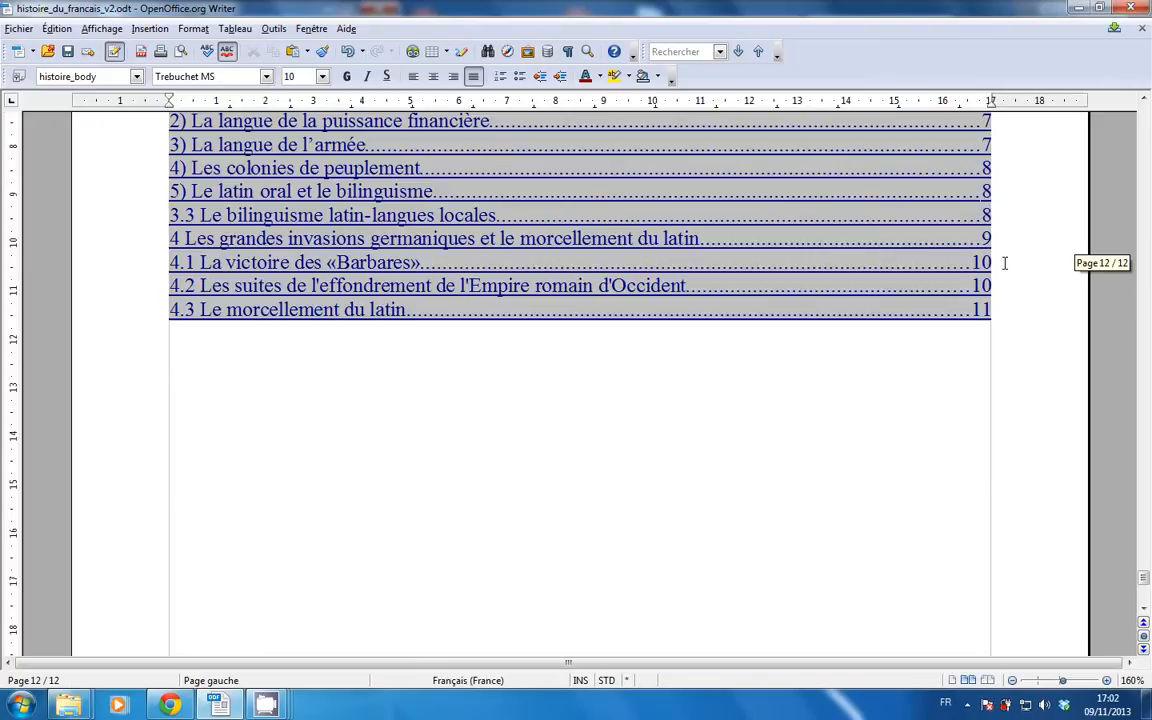
{"action": "key", "text": "ctrl+Return"}
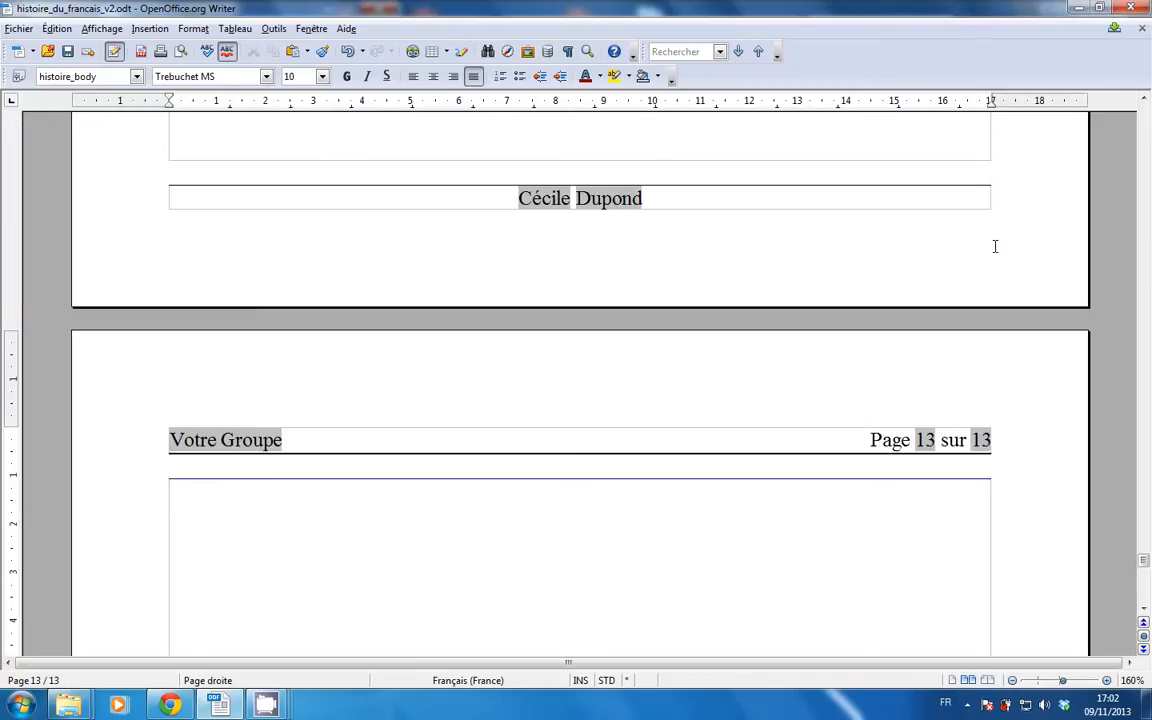
{"action": "left_click", "coordinate": [343, 50]}
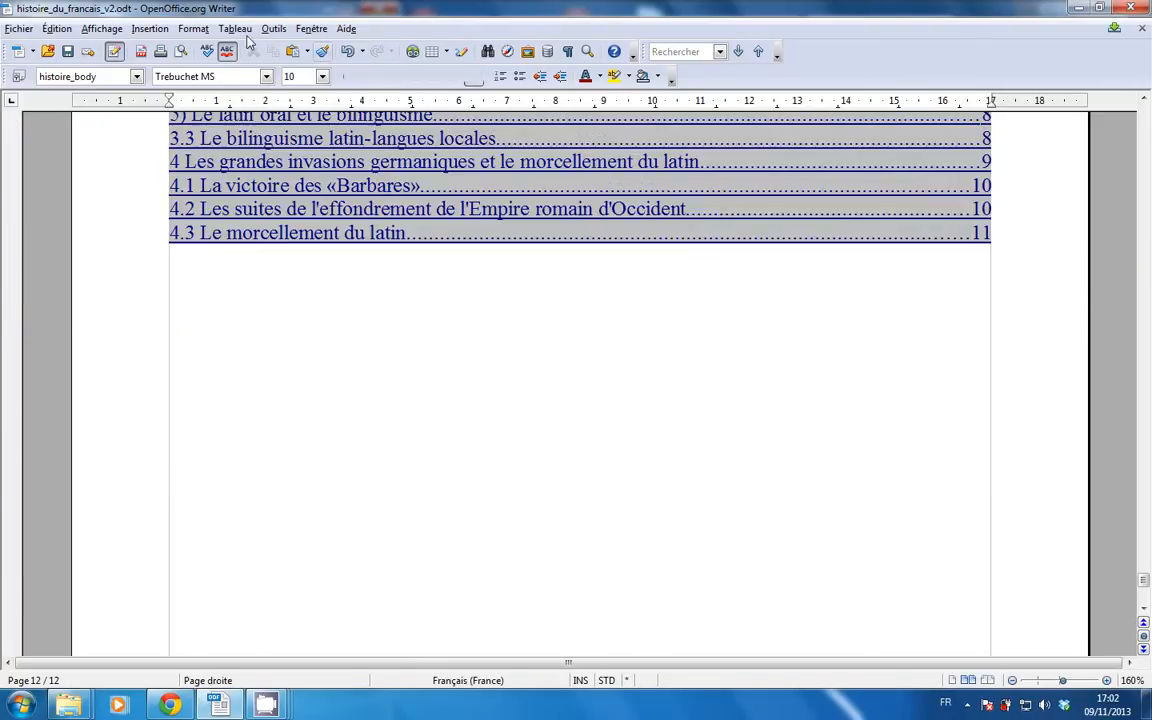
{"action": "left_click", "coordinate": [150, 29]}
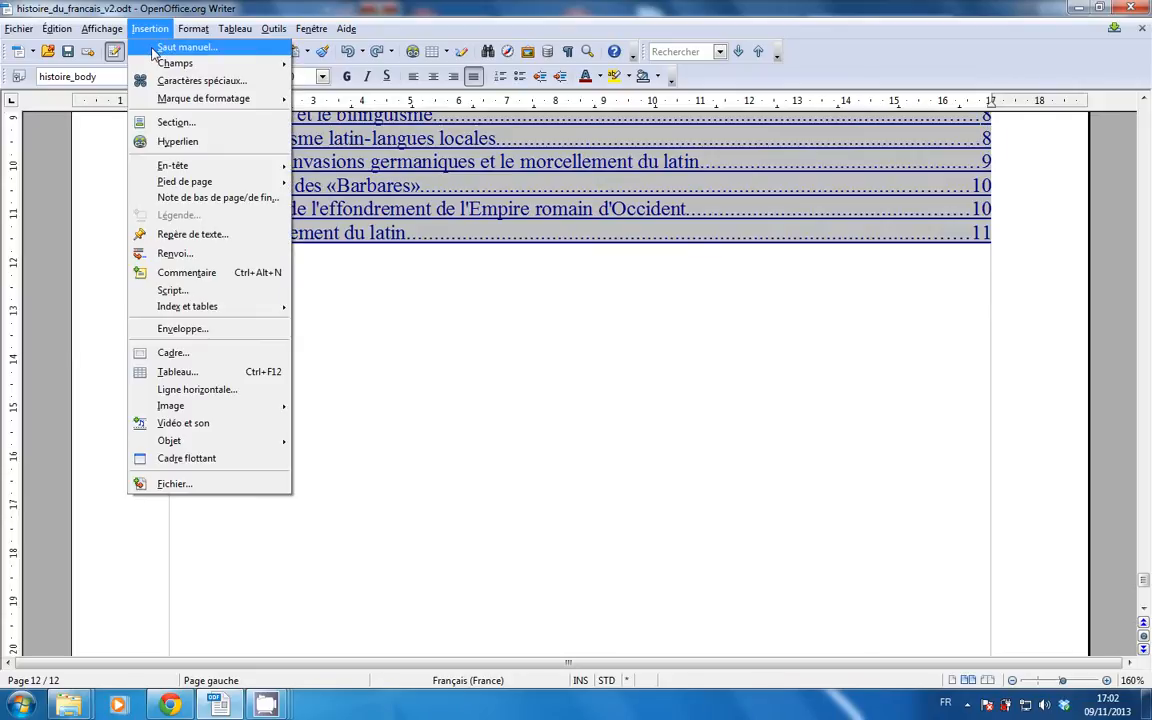
{"action": "left_click", "coordinate": [155, 49]}
{"action": "left_click", "coordinate": [558, 159]}
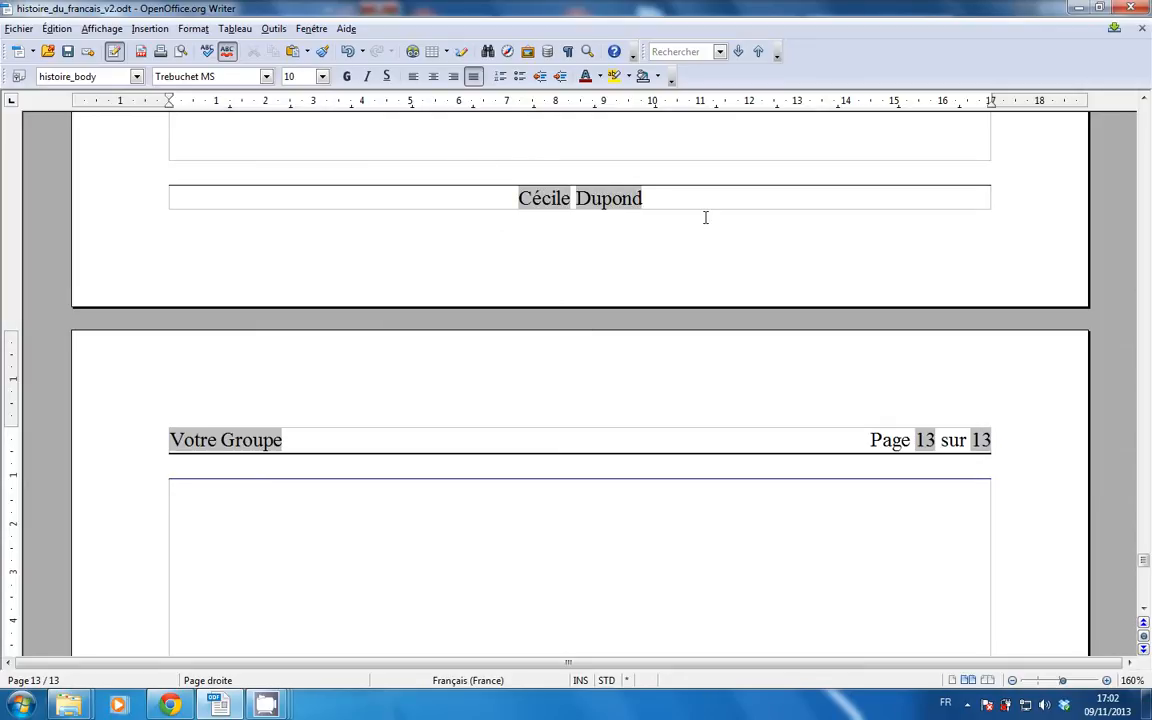
{"action": "key", "text": "alt+i"}
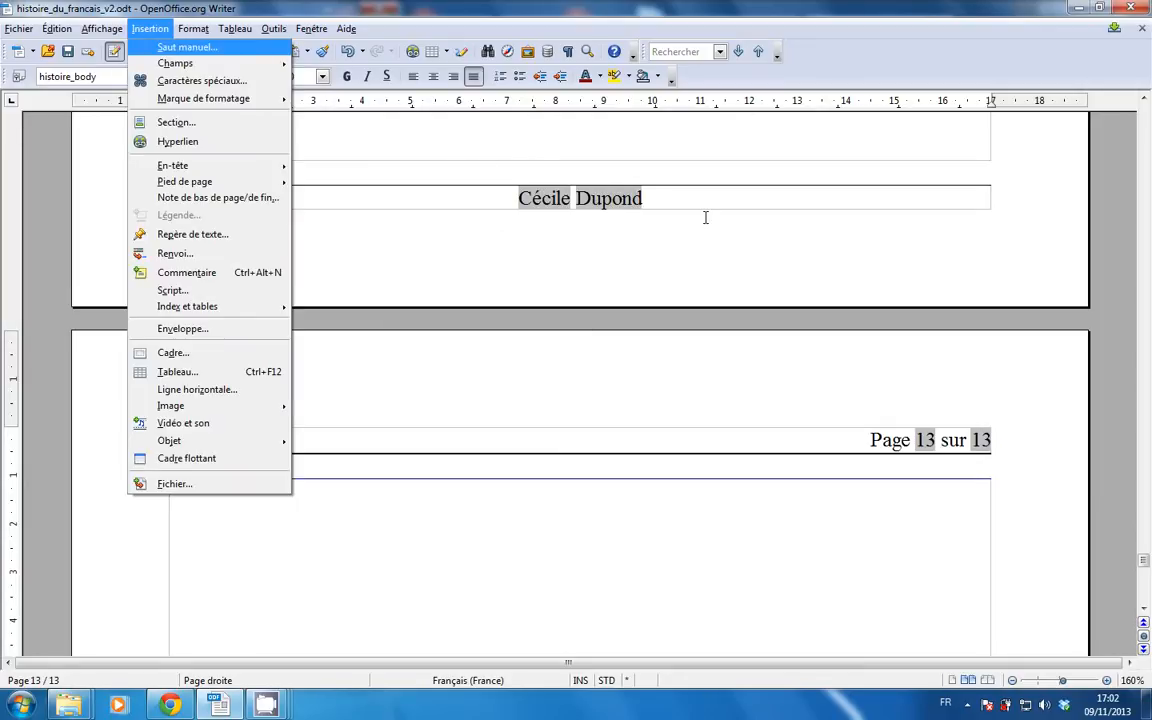
{"action": "key", "text": "i"}
{"action": "key", "text": "Down"}
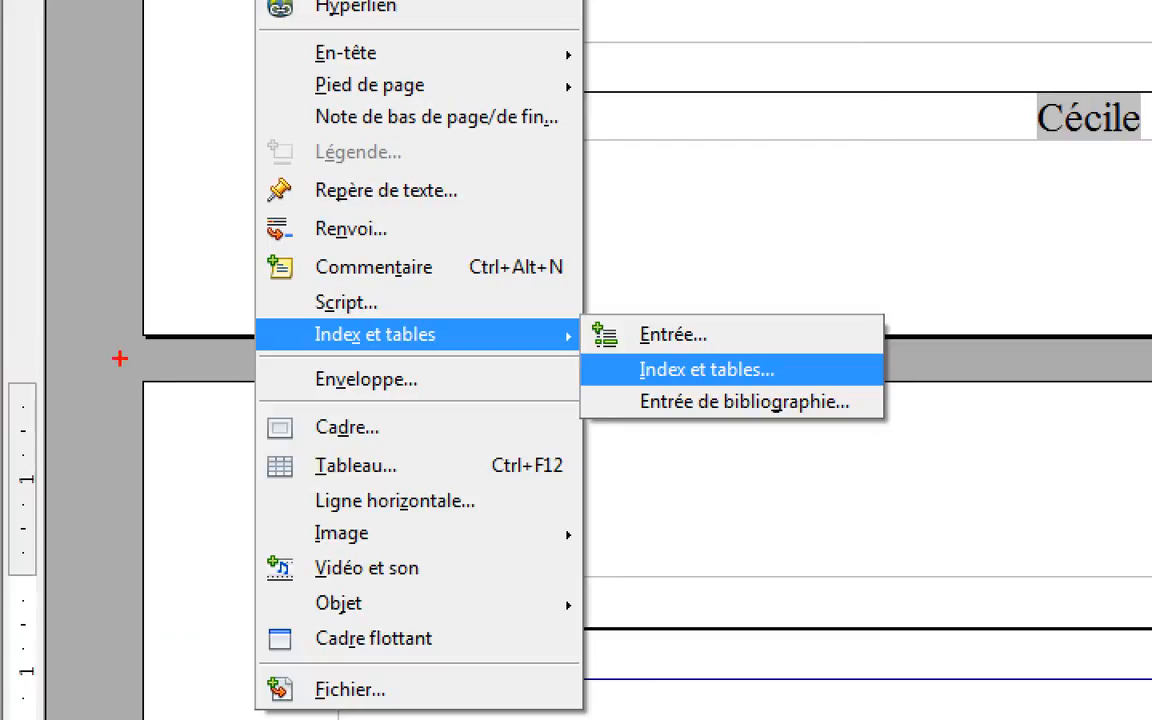
{"action": "left_click_drag", "start_coordinate": [218, 346], "coordinate": [527, 347]}
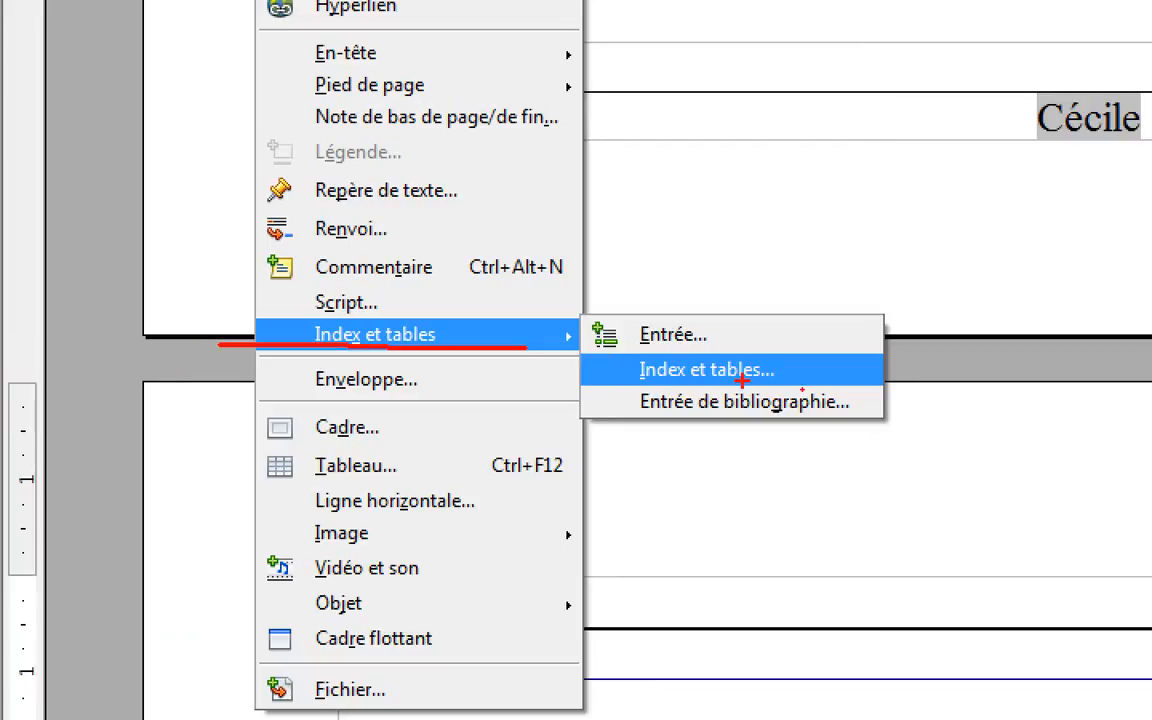
{"action": "left_click_drag", "start_coordinate": [741, 381], "coordinate": [543, 381]}
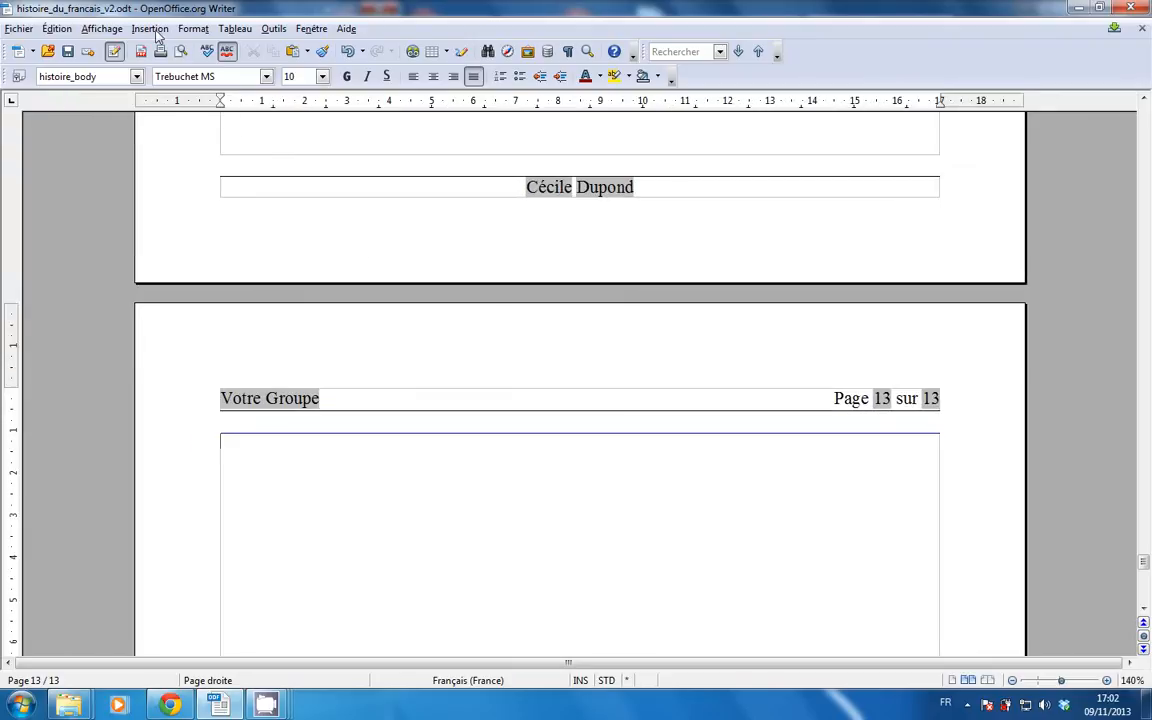
Open the settings for inserting an index on the new last page and review the available index types
{"action": "key", "text": "alt+i"}
{"action": "key", "text": "x"}
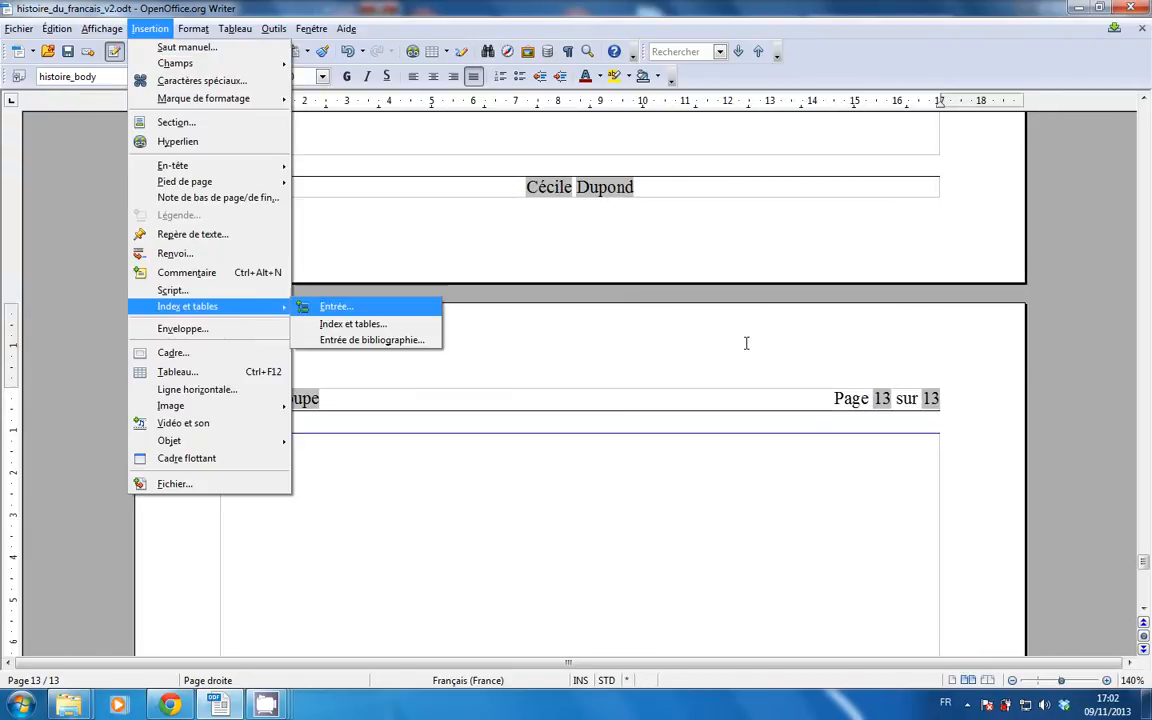
{"action": "key", "text": "Down"}
{"action": "key", "text": "Return"}
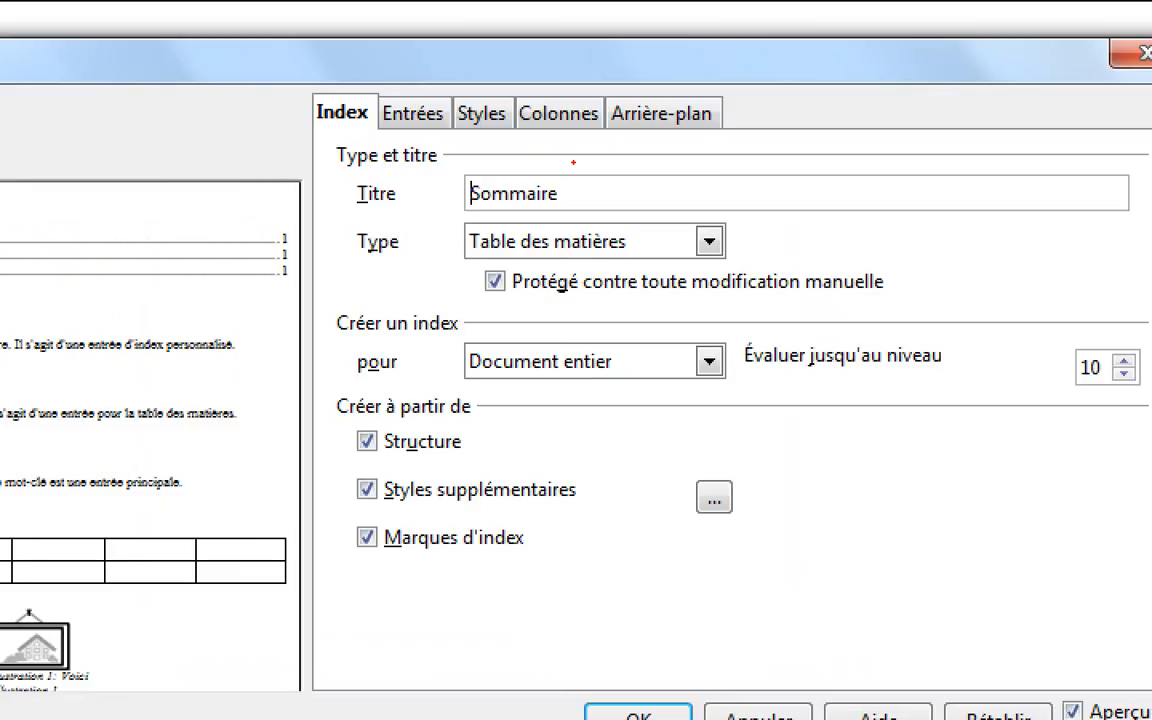
{"action": "mouse_move", "coordinate": [573, 162]}
{"action": "left_mouse_down"}
{"action": "mouse_move", "coordinate": [545, 152]}
{"action": "mouse_move", "coordinate": [438, 182]}
{"action": "mouse_move", "coordinate": [480, 208]}
{"action": "mouse_move", "coordinate": [565, 157]}
{"action": "left_mouse_up"}
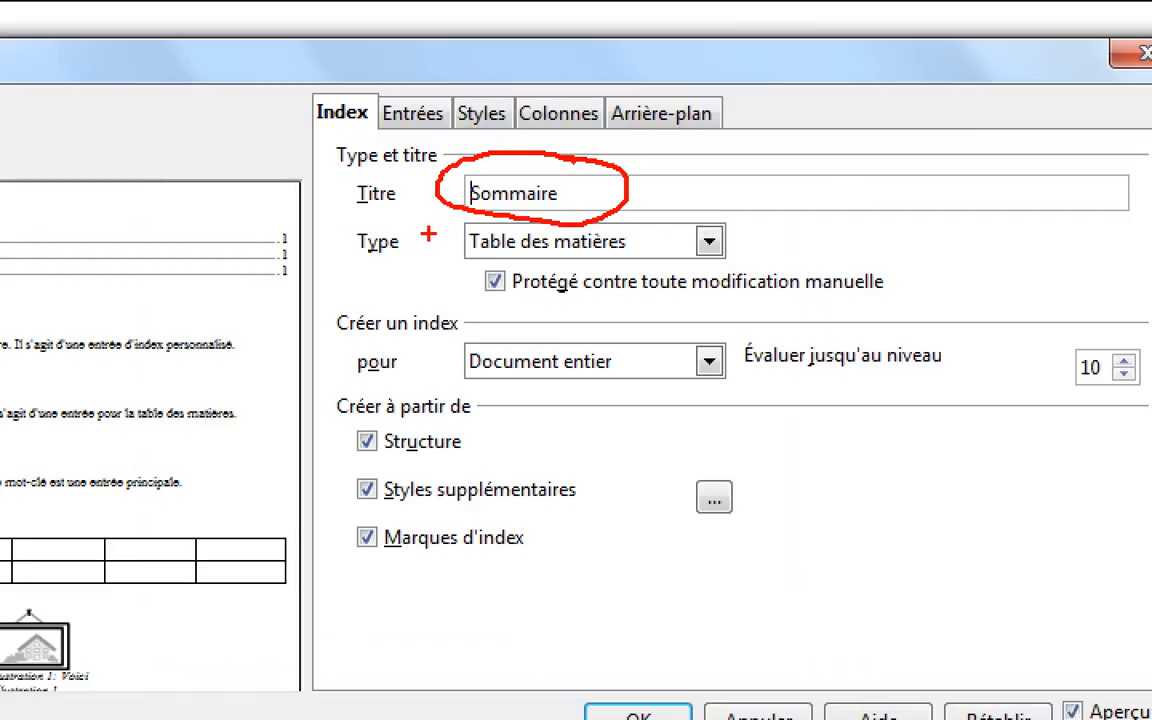
{"action": "left_click_drag", "start_coordinate": [428, 234], "coordinate": [428, 264]}
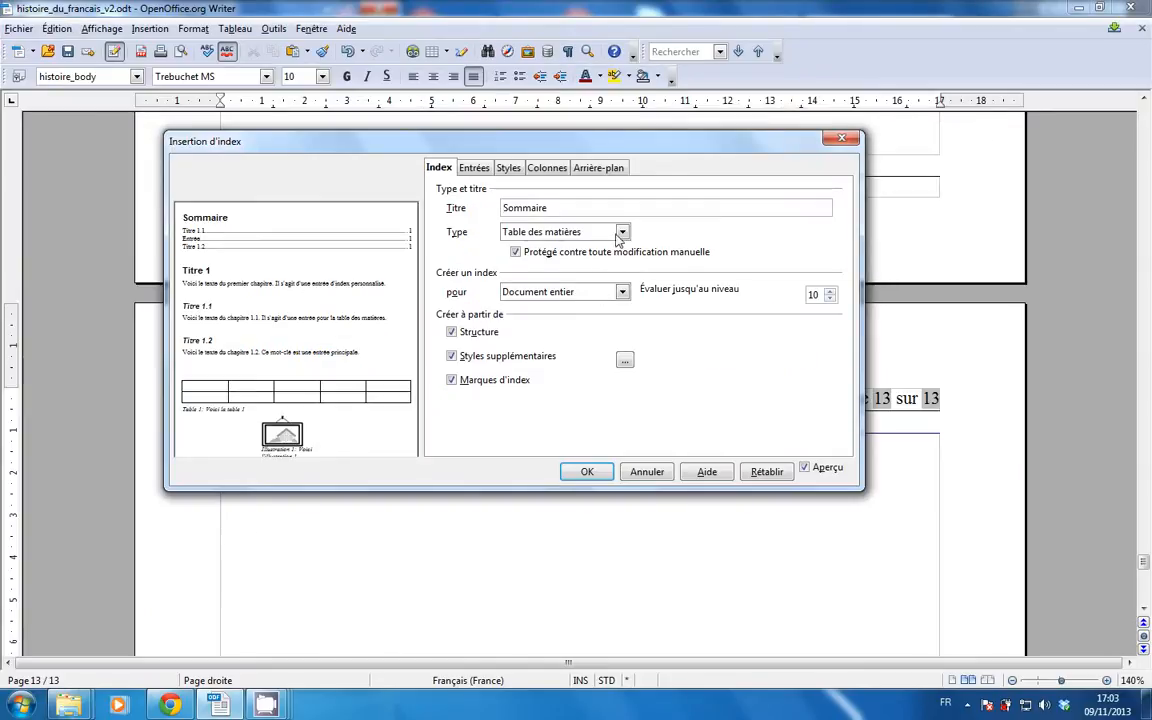
{"action": "left_click", "coordinate": [708, 241]}
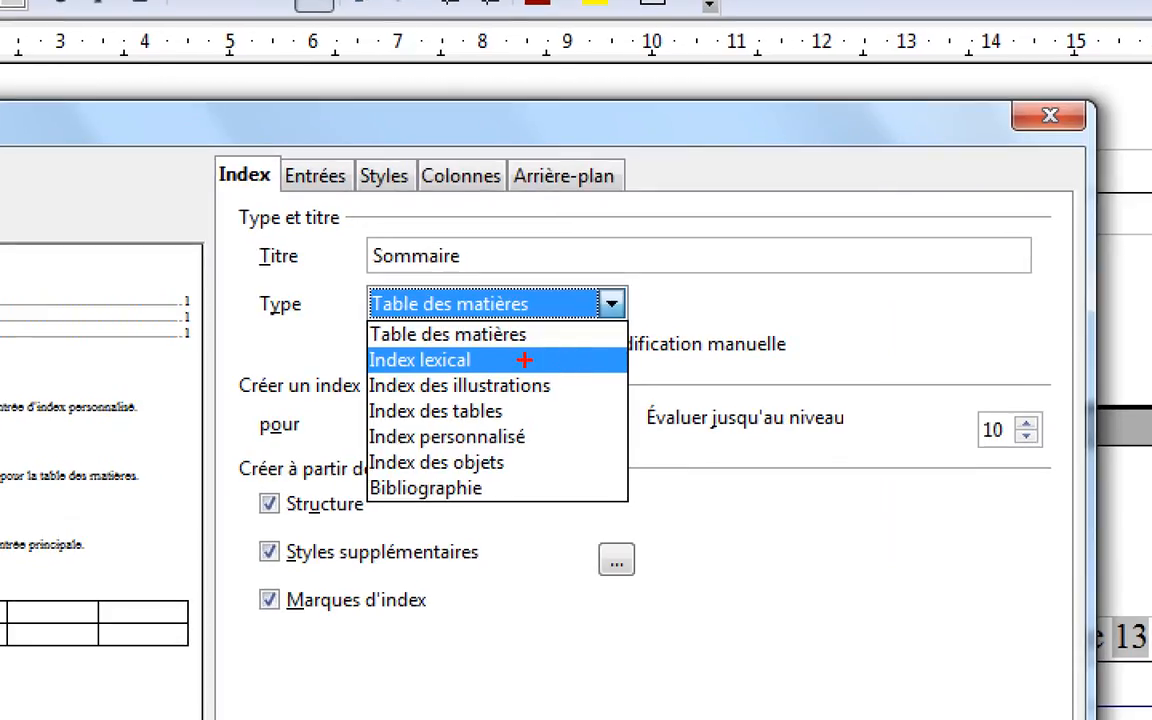
{"action": "left_click_drag", "start_coordinate": [510, 360], "coordinate": [703, 360]}
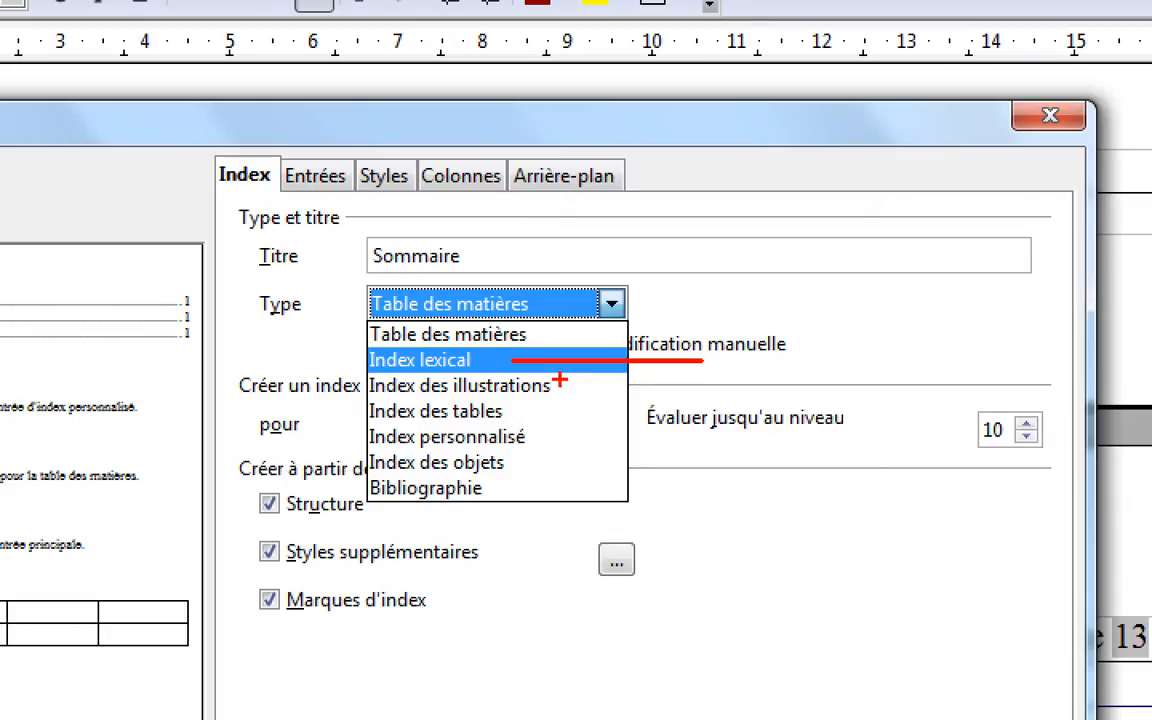
{"action": "mouse_move", "coordinate": [560, 380]}
{"action": "left_mouse_down"}
{"action": "mouse_move", "coordinate": [570, 412]}
{"action": "mouse_move", "coordinate": [530, 587]}
{"action": "left_mouse_up"}
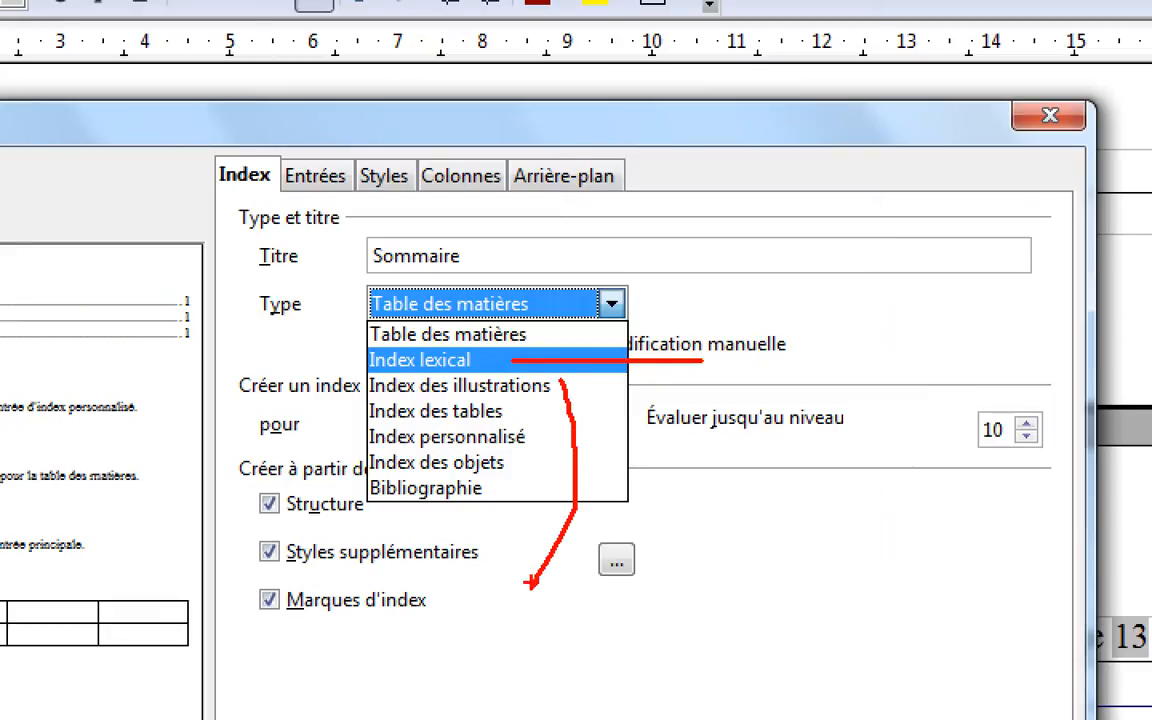
{"action": "key", "text": "Escape"}
Replace the index title with "lexique"
{"action": "left_click", "coordinate": [562, 207]}
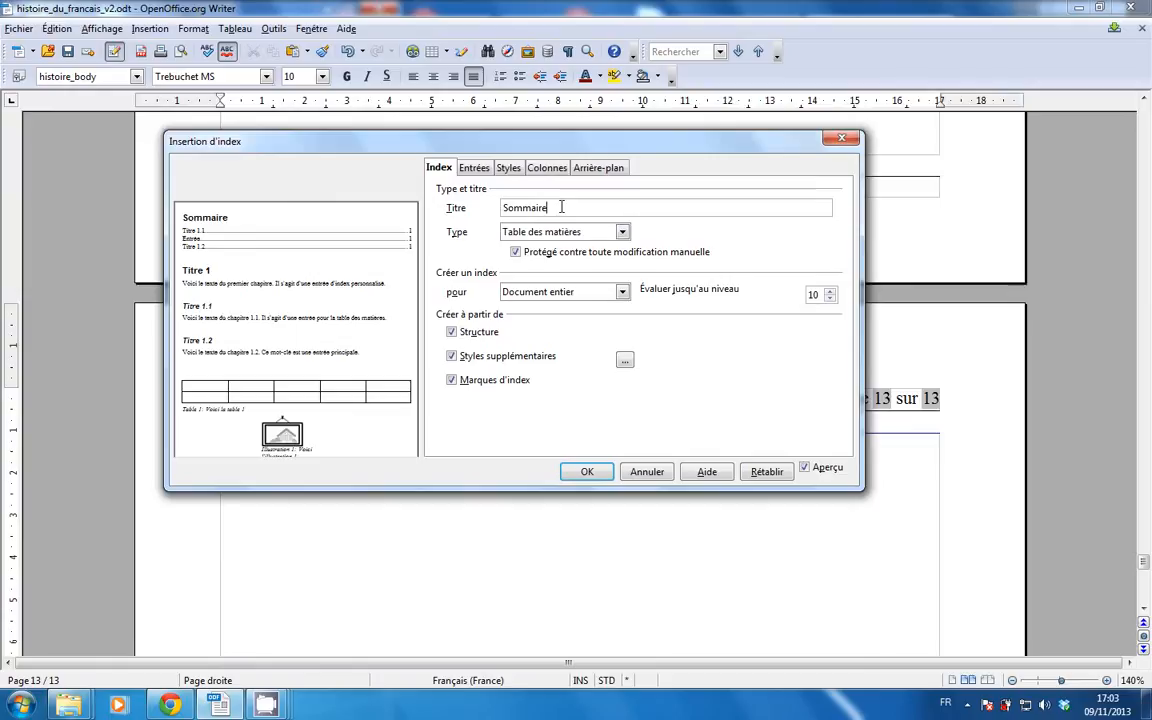
{"action": "type", "text": "lexique"}
{"action": "key", "text": "shift+Left"}
{"action": "key", "text": "shift+Left"}
{"action": "key", "text": "shift+Left"}
{"action": "key", "text": "shift+Left"}
{"action": "key", "text": "shift+Left"}
{"action": "key", "text": "shift+Left"}
{"action": "key", "text": "shift+Left"}
{"action": "key", "text": "shift+Left"}
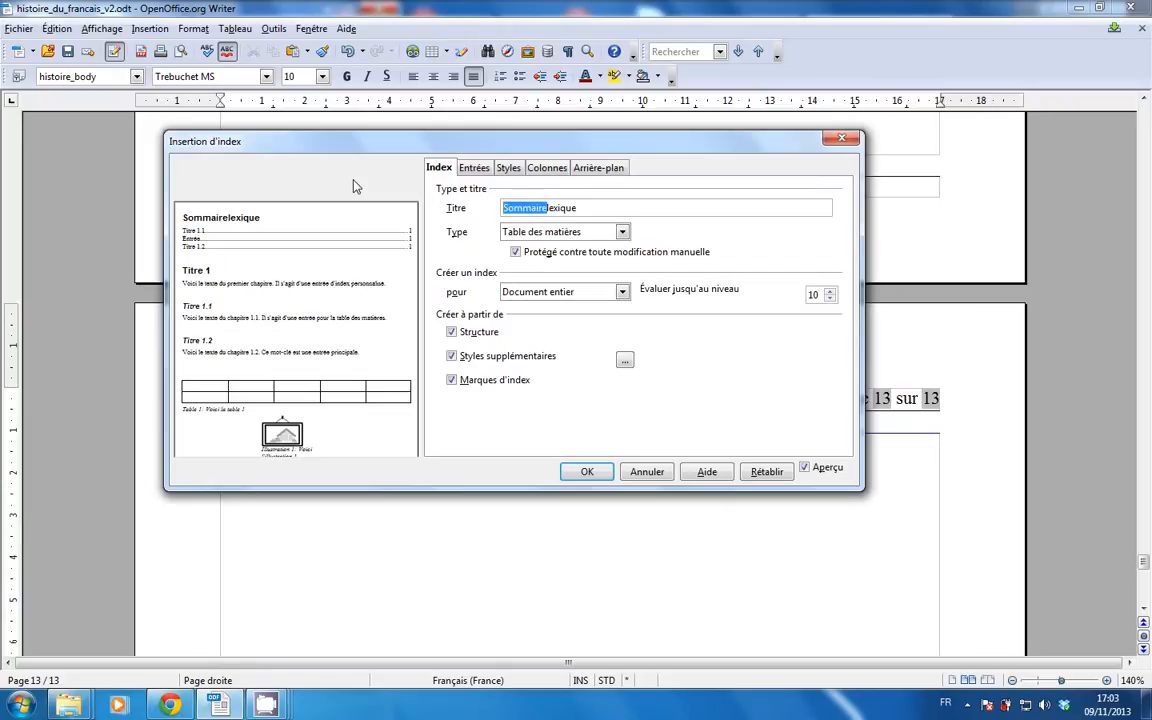
{"action": "key", "text": "BackSpace"}
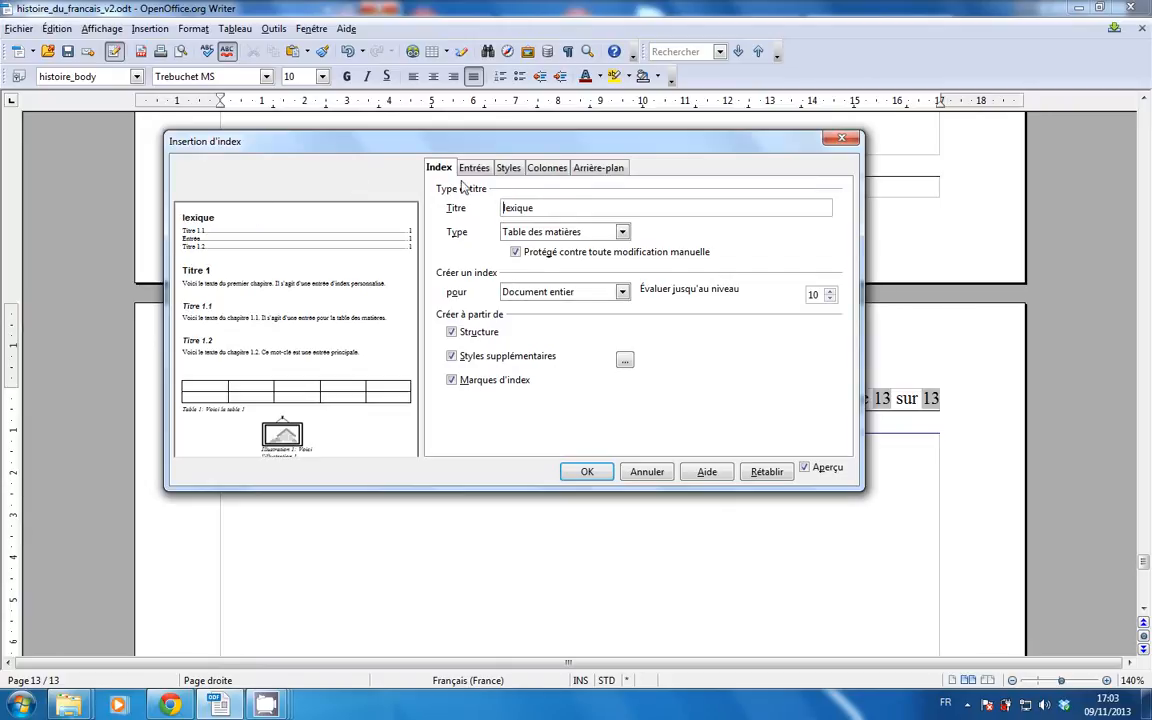
Set the index type to Index lexical and insert the index with its default column and background settings
{"action": "left_click", "coordinate": [622, 232]}
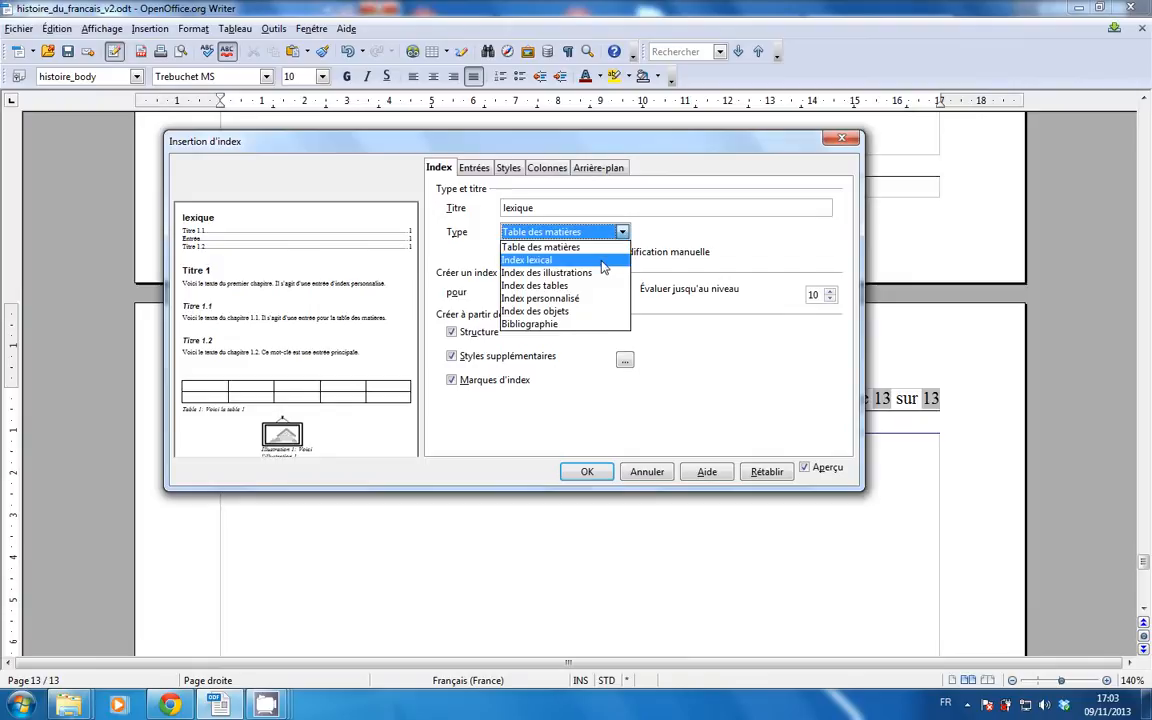
{"action": "left_click", "coordinate": [600, 259]}
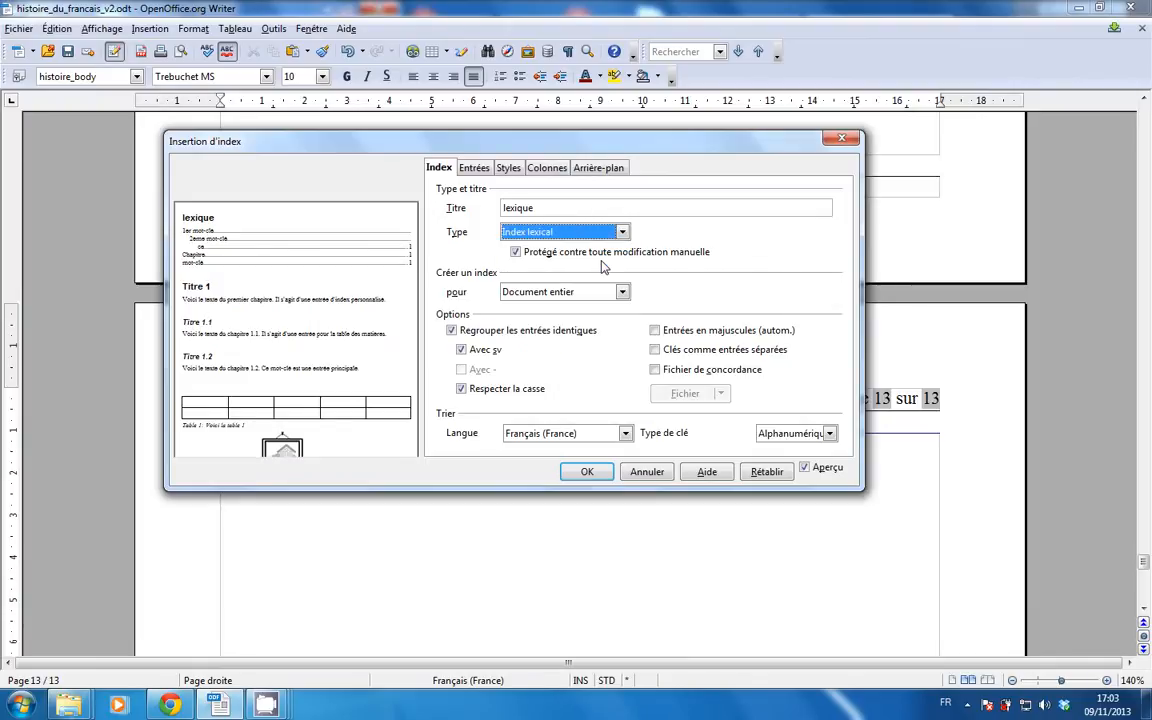
{"action": "left_click", "coordinate": [546, 169]}
{"action": "left_click", "coordinate": [597, 168]}
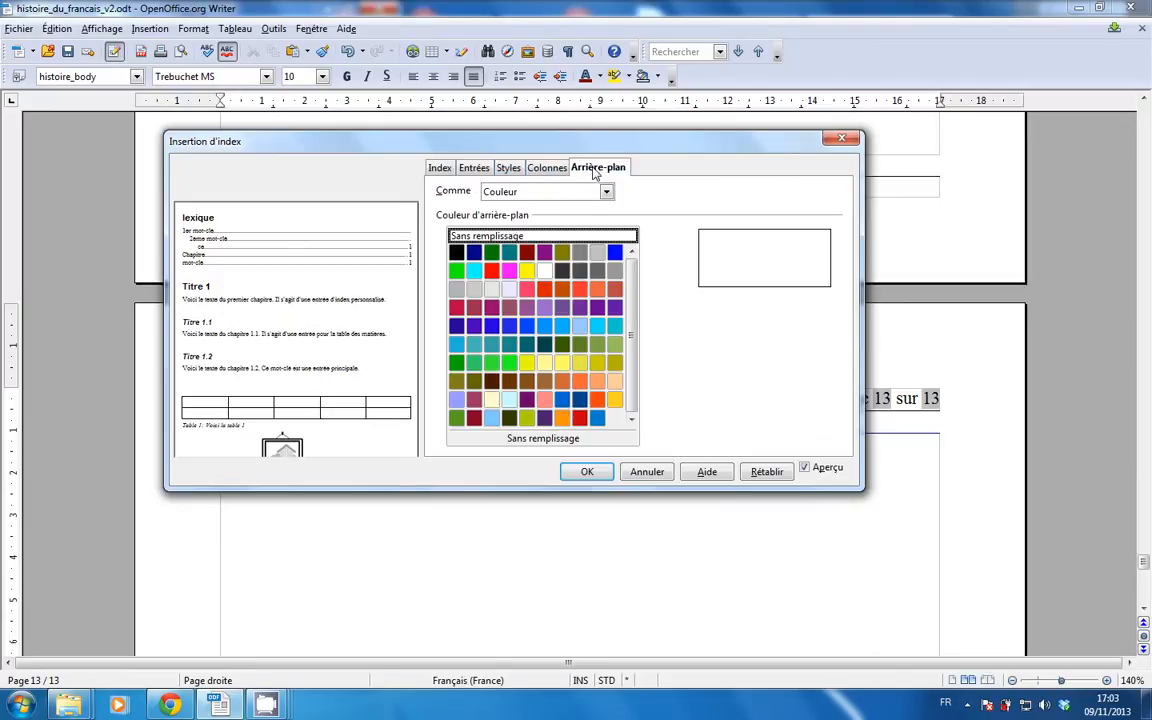
{"action": "left_click", "coordinate": [438, 169]}
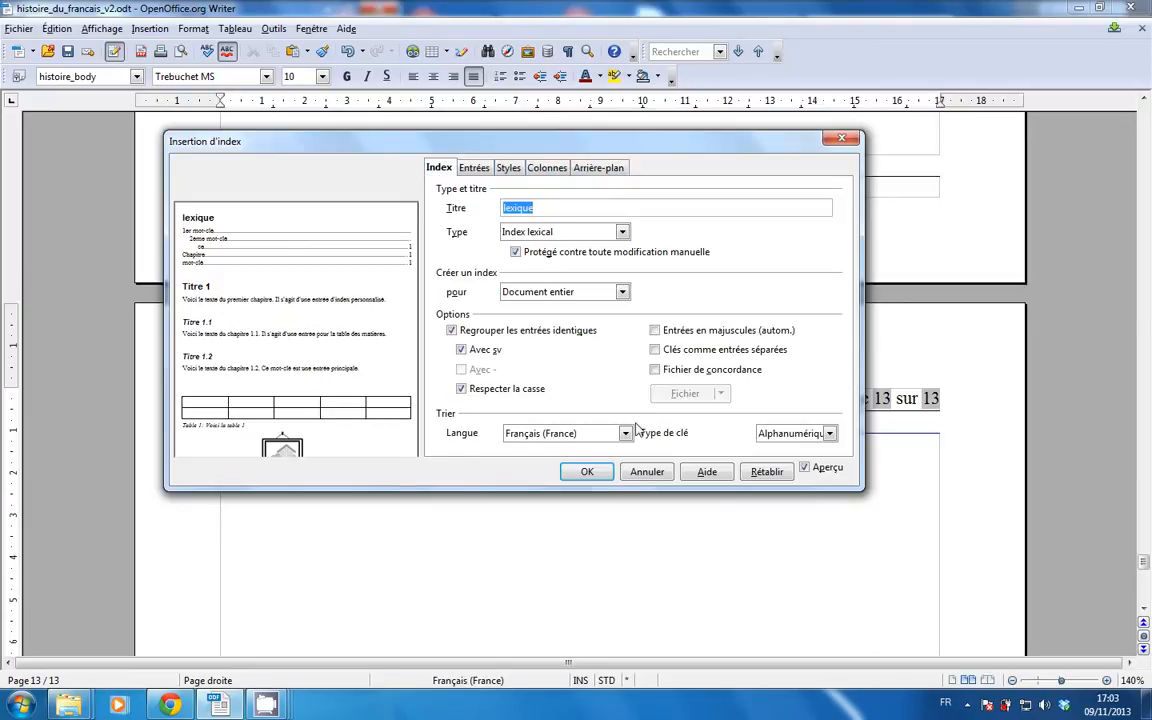
{"action": "left_click", "coordinate": [590, 472]}
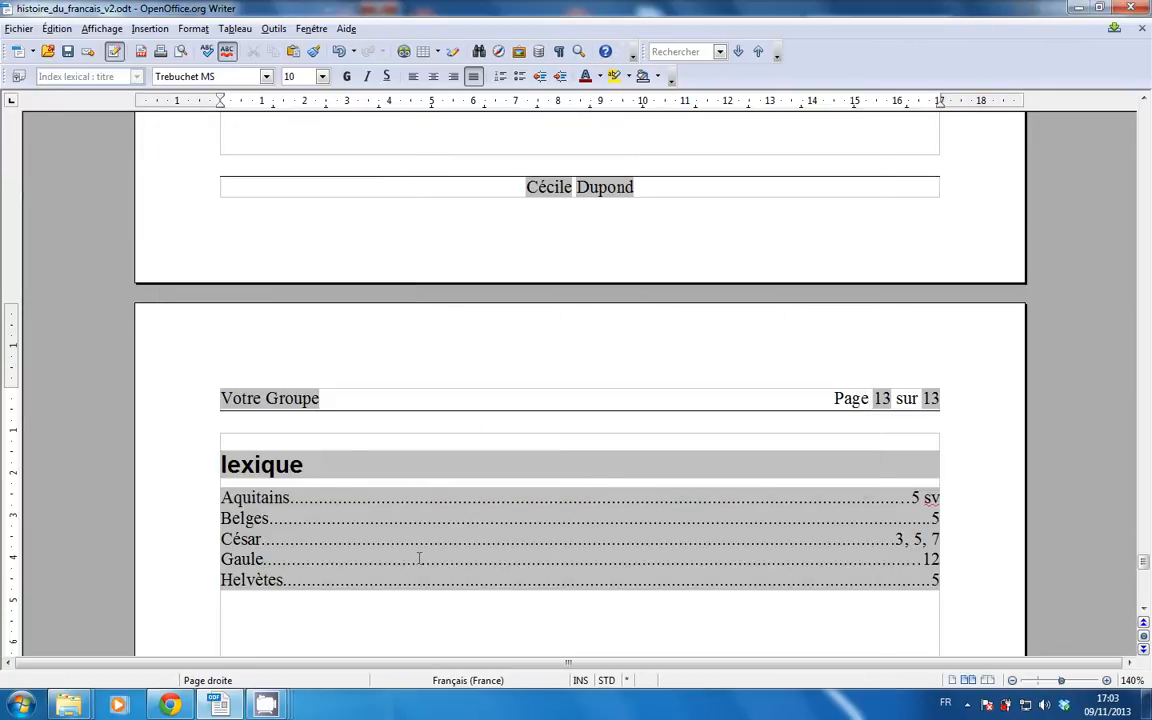
Examine the page references in the inserted lexique and the commands available for updating, editing or deleting it
{"action": "scroll", "coordinate": [436, 461], "scroll_direction": "down", "scroll_amount": 5}
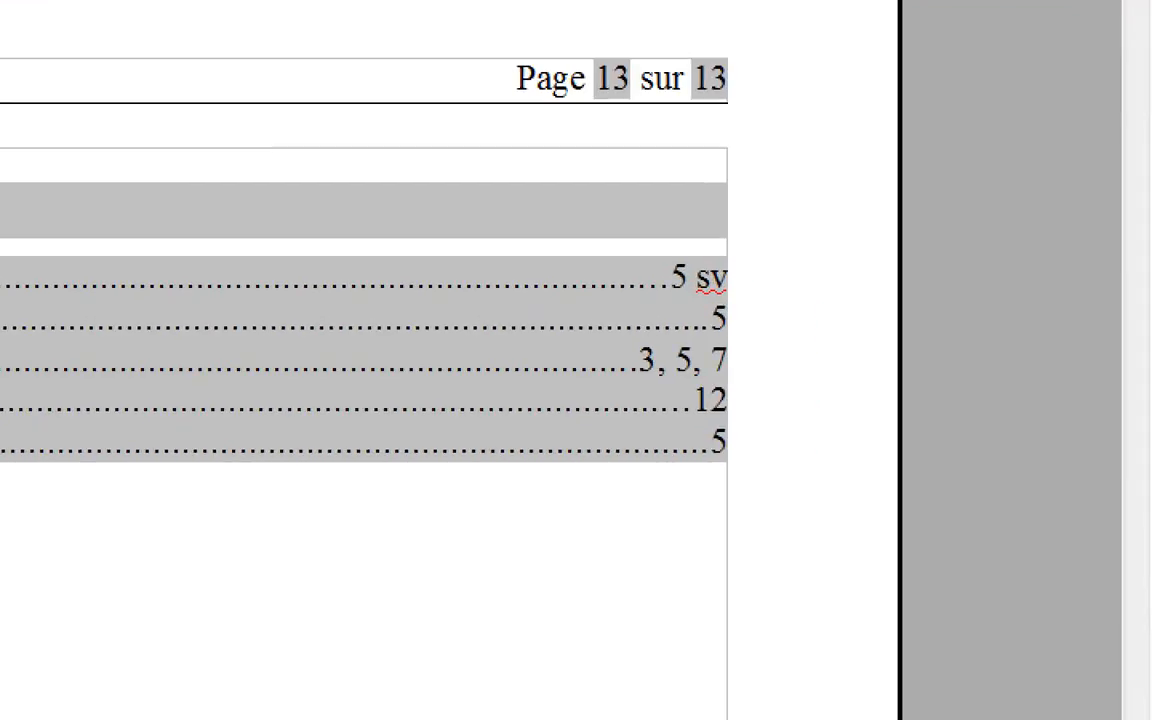
{"action": "left_click_drag", "start_coordinate": [753, 244], "coordinate": [810, 450]}
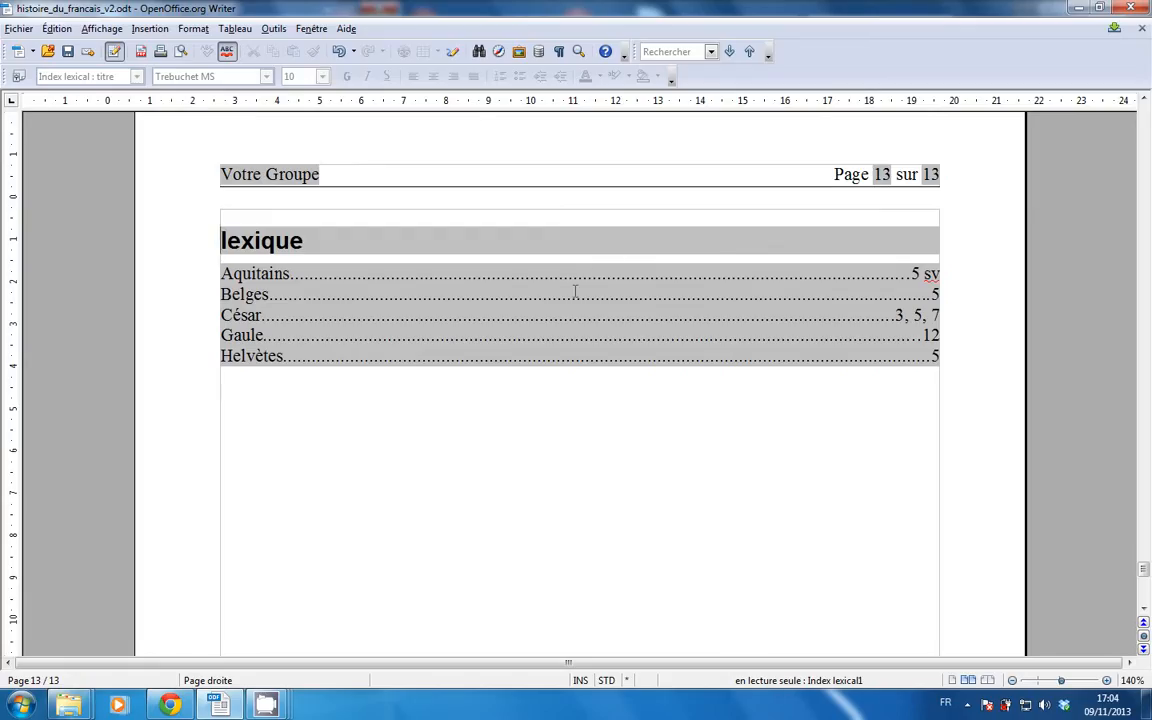
{"action": "right_click", "coordinate": [576, 296]}
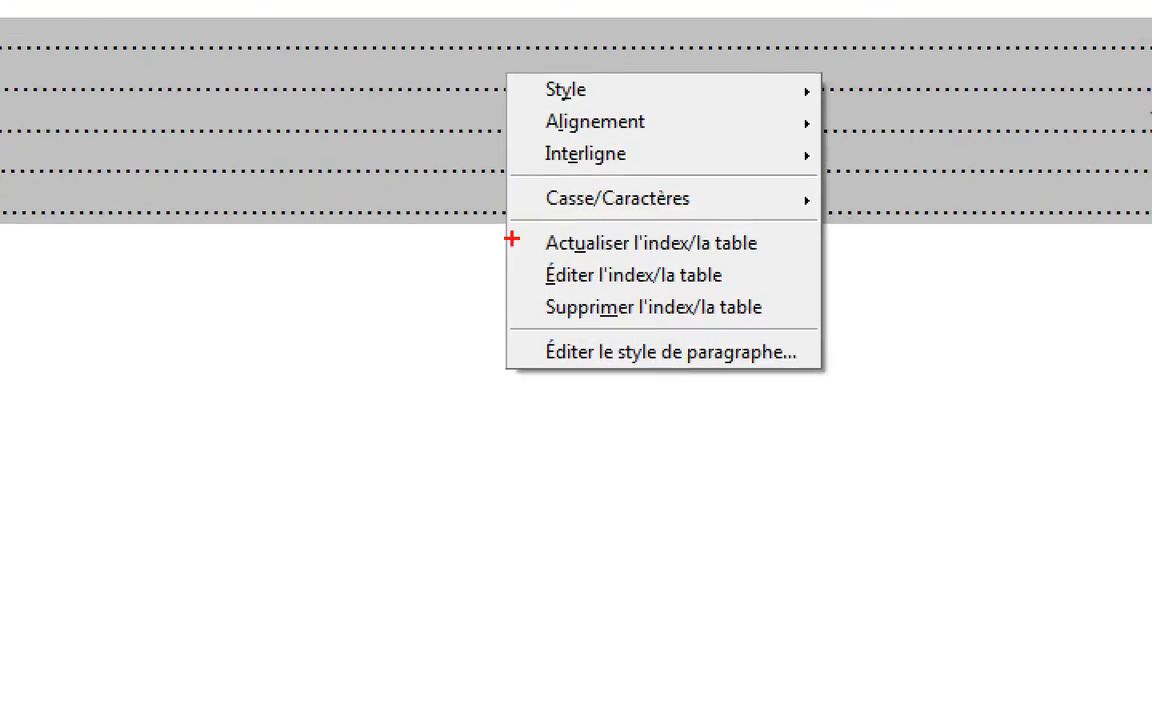
{"action": "left_click_drag", "start_coordinate": [508, 242], "coordinate": [648, 221]}
{"action": "left_click_drag", "start_coordinate": [415, 281], "coordinate": [550, 277]}
{"action": "left_click_drag", "start_coordinate": [438, 338], "coordinate": [538, 317]}
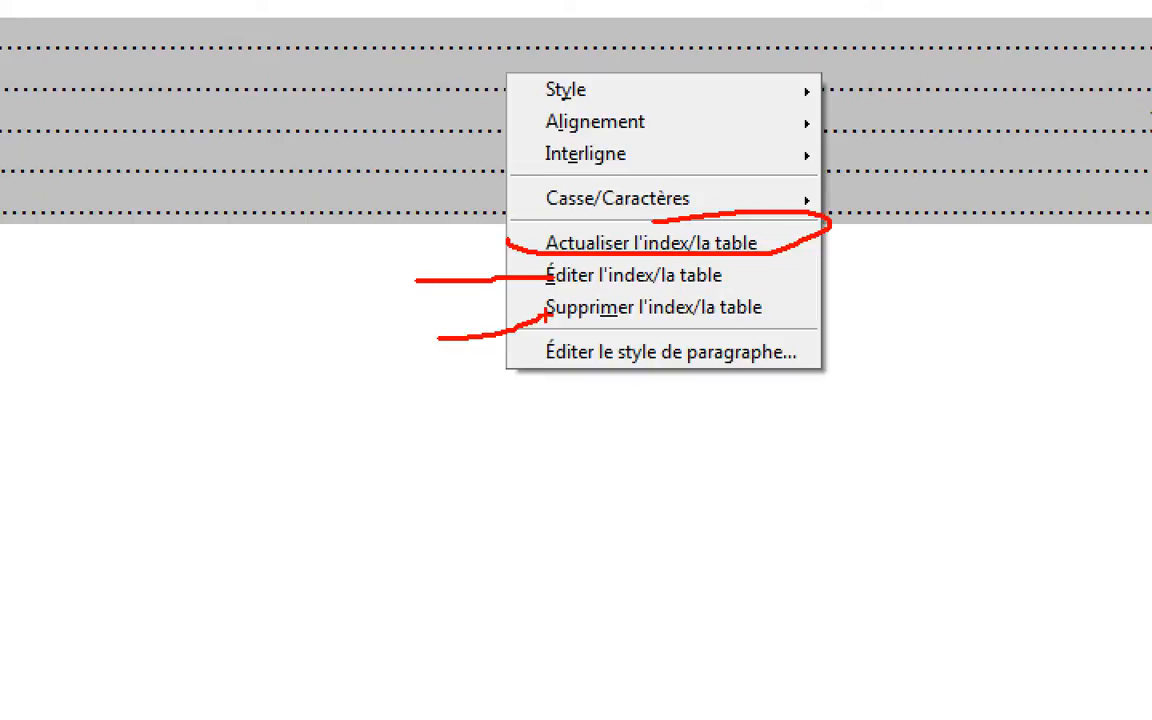
{"action": "key", "text": "Escape"}
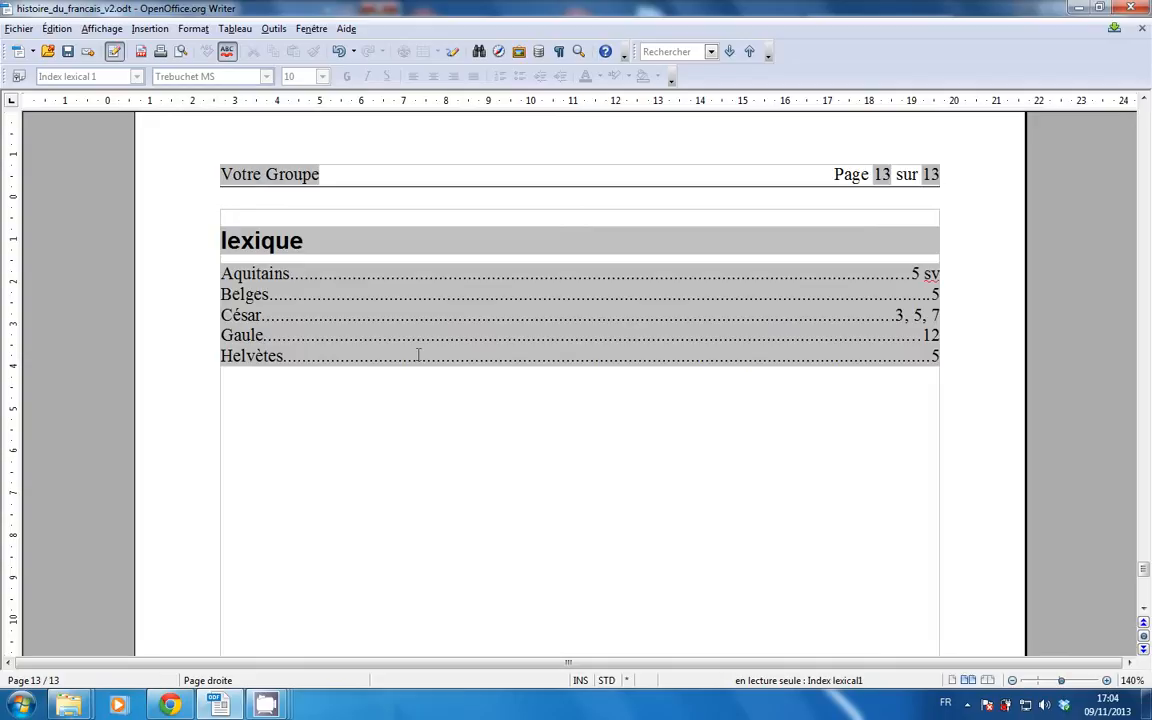
Mark "Romains" in section 4.3 as a lexical index entry, applied to all similar texts
{"action": "scroll", "coordinate": [418, 353], "scroll_direction": "up", "scroll_amount": 1}
{"action": "scroll", "coordinate": [418, 353], "scroll_direction": "up", "scroll_amount": 20}
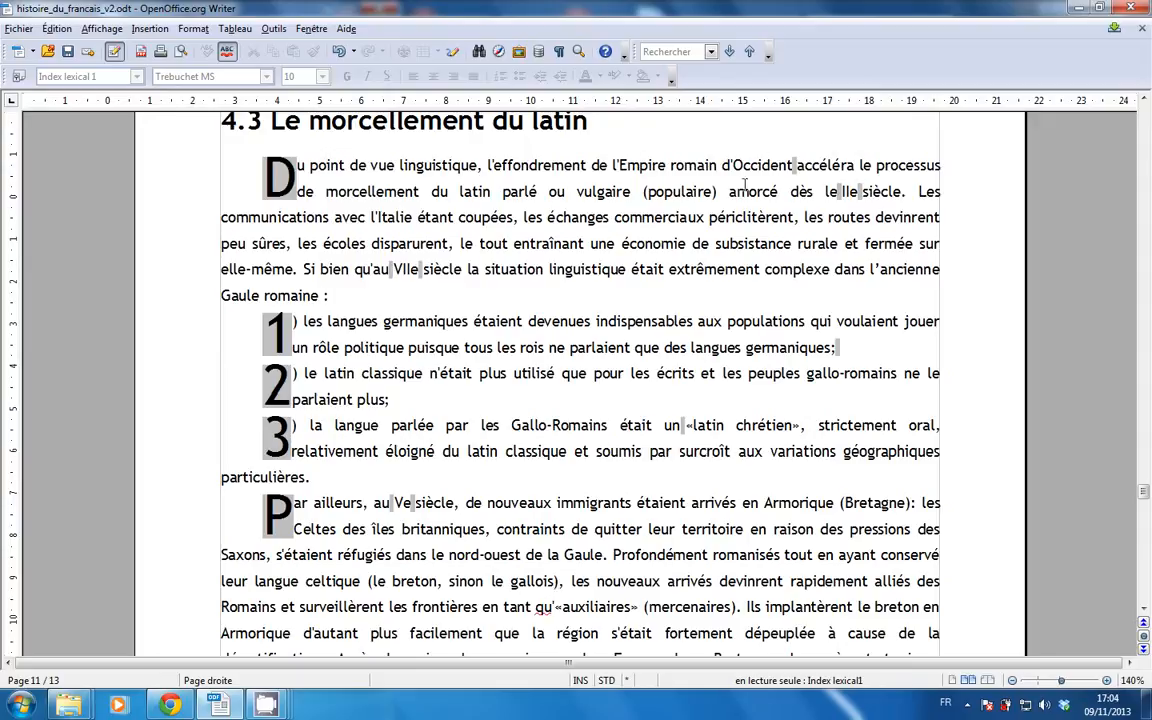
{"action": "scroll", "coordinate": [676, 343], "scroll_direction": "down", "scroll_amount": 2}
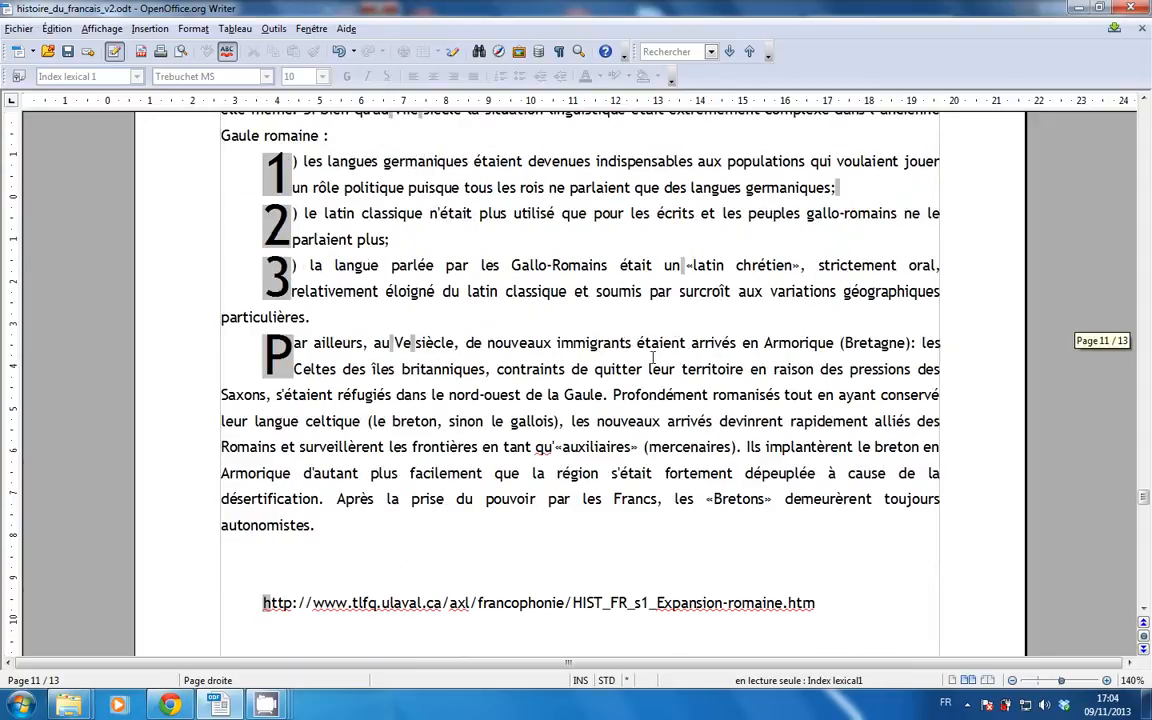
{"action": "left_click", "coordinate": [560, 310]}
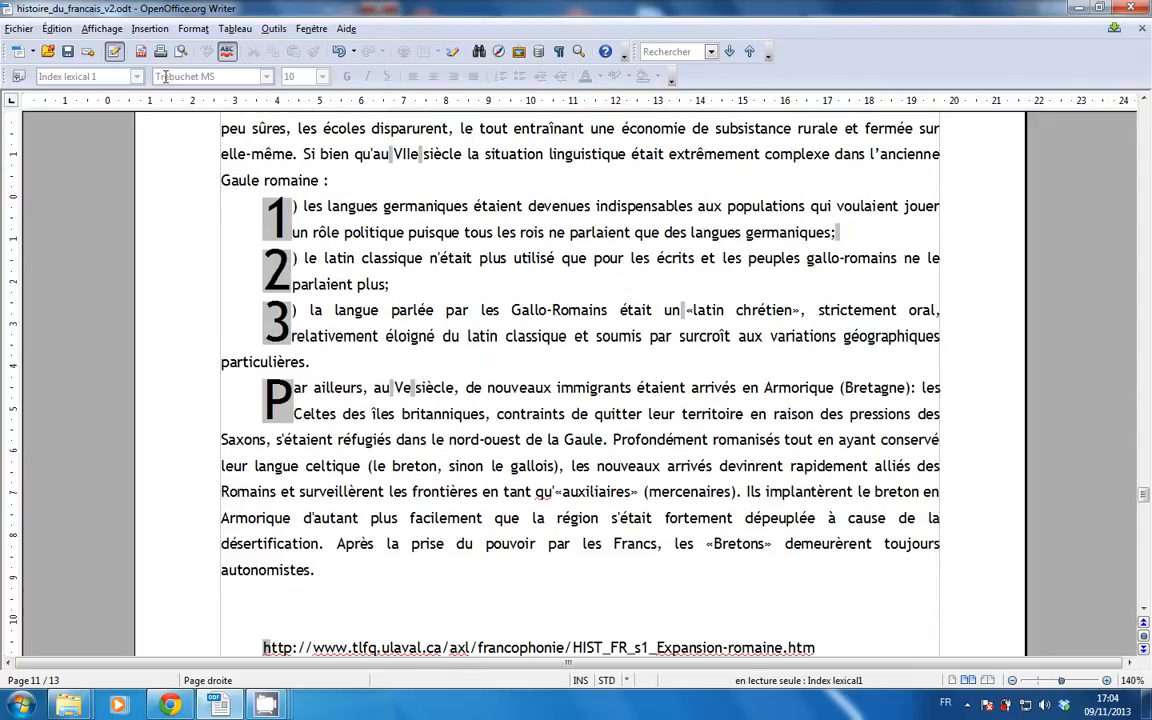
{"action": "left_click", "coordinate": [148, 28]}
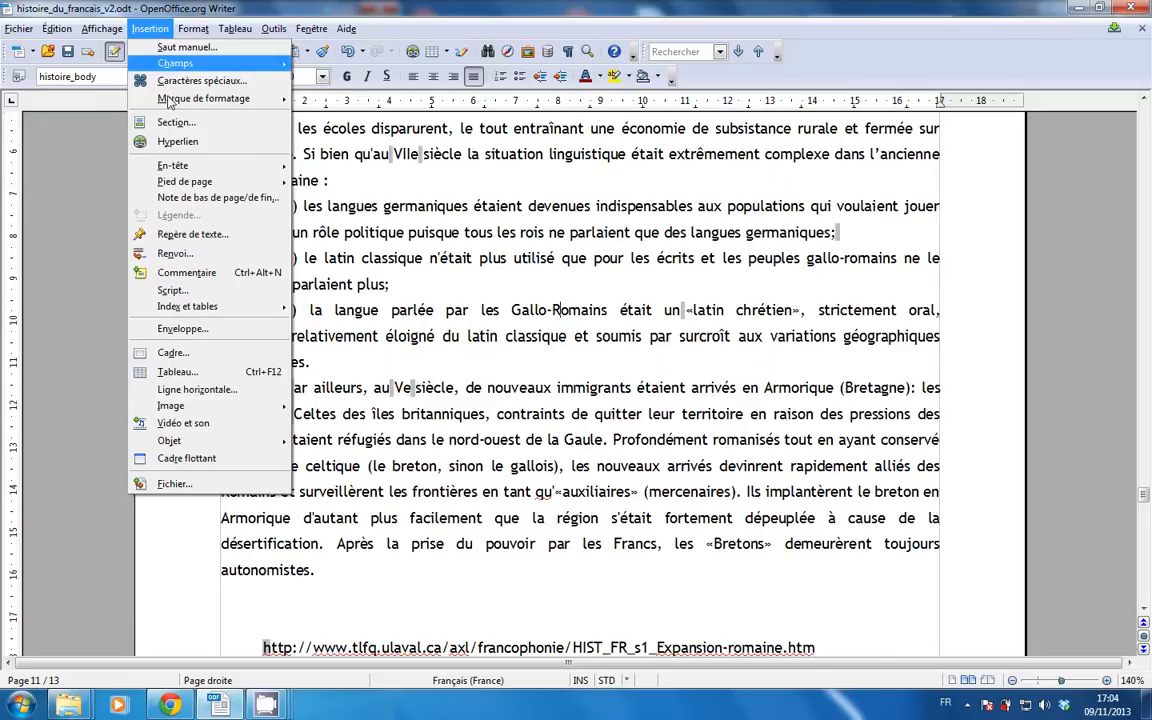
{"action": "mouse_move", "coordinate": [190, 305]}
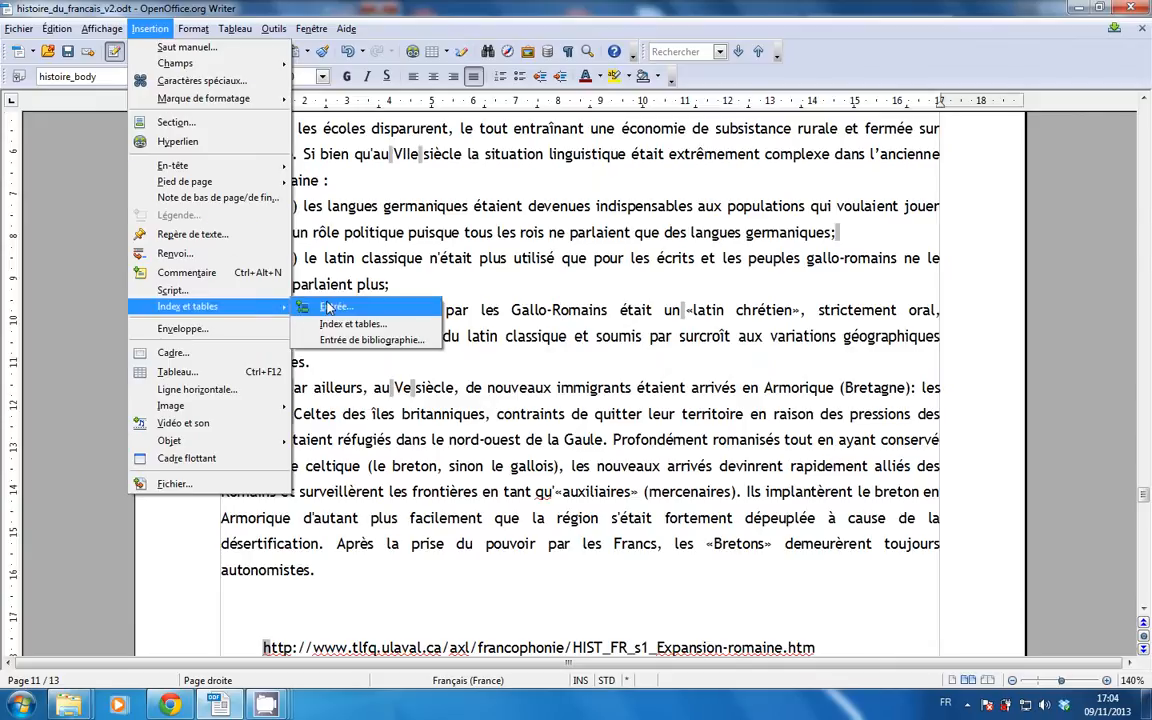
{"action": "left_click", "coordinate": [336, 307]}
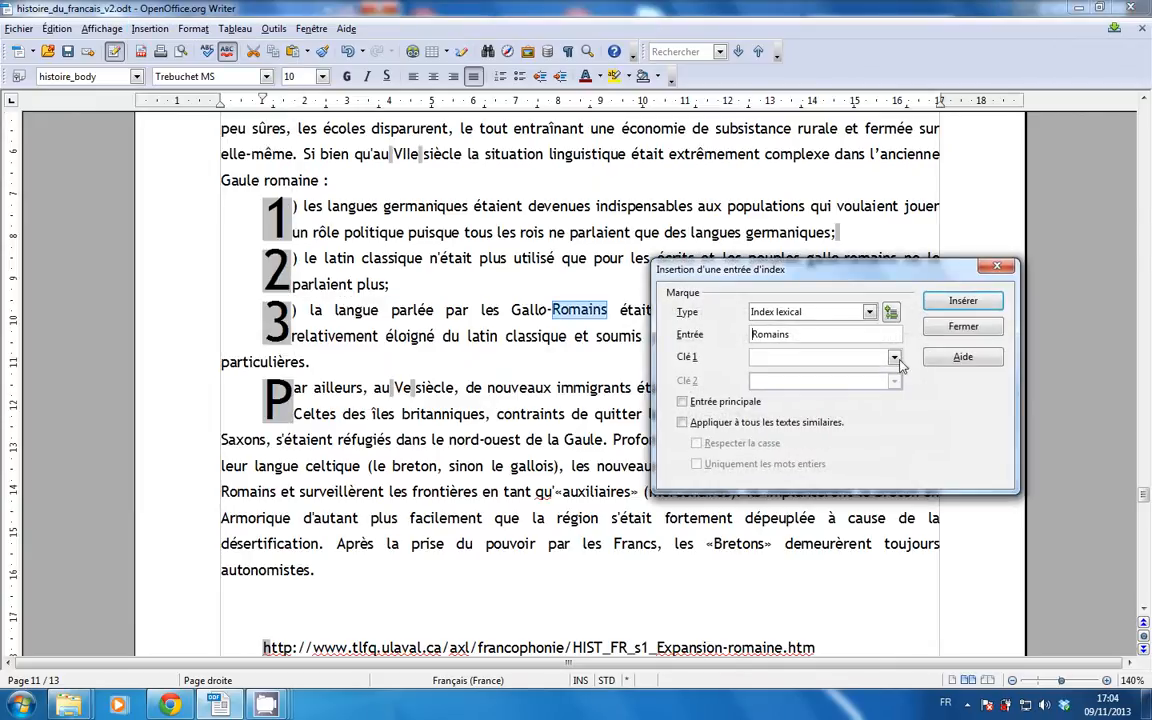
{"action": "left_click", "coordinate": [681, 423]}
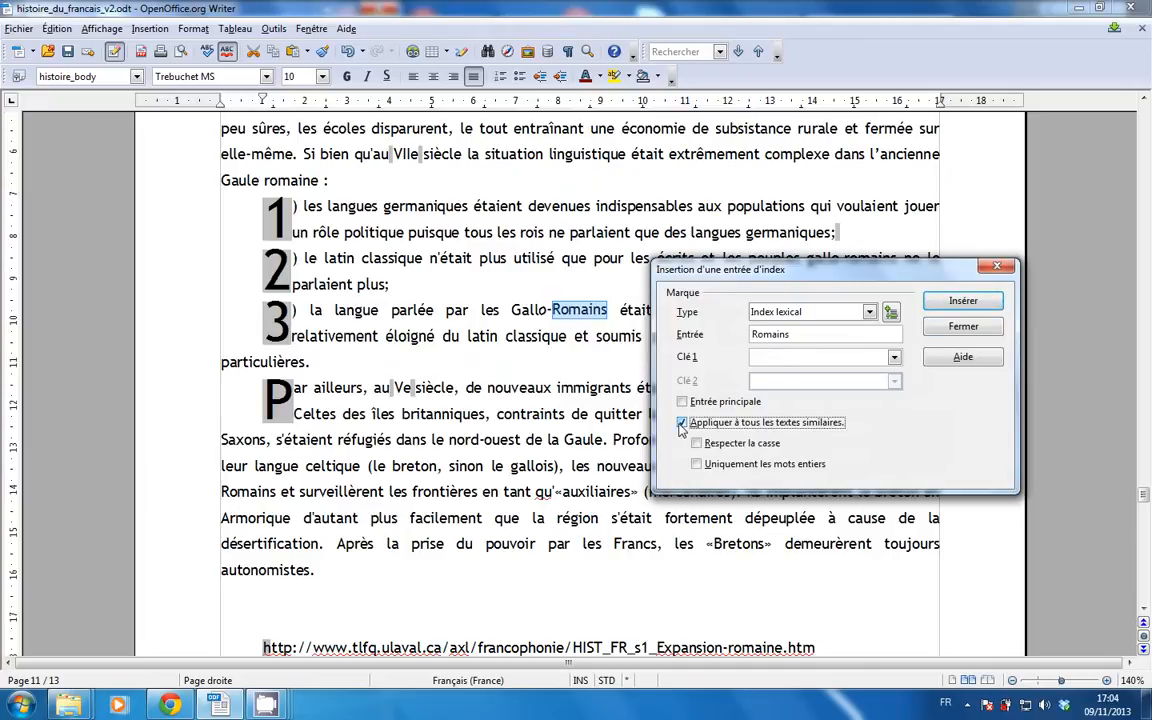
{"action": "left_click", "coordinate": [941, 302]}
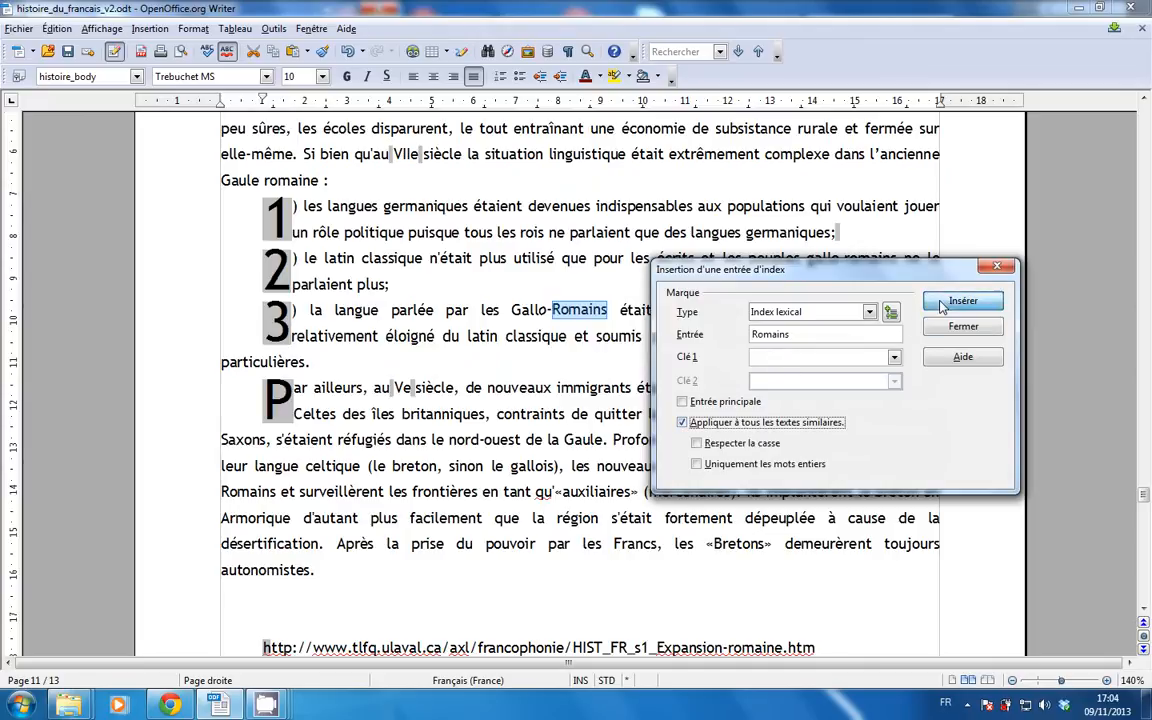
Mark "Francs" in the last paragraph of section 4.3 as a lexical index entry for all similar texts, and finish inserting entries
{"action": "double_click", "coordinate": [636, 543]}
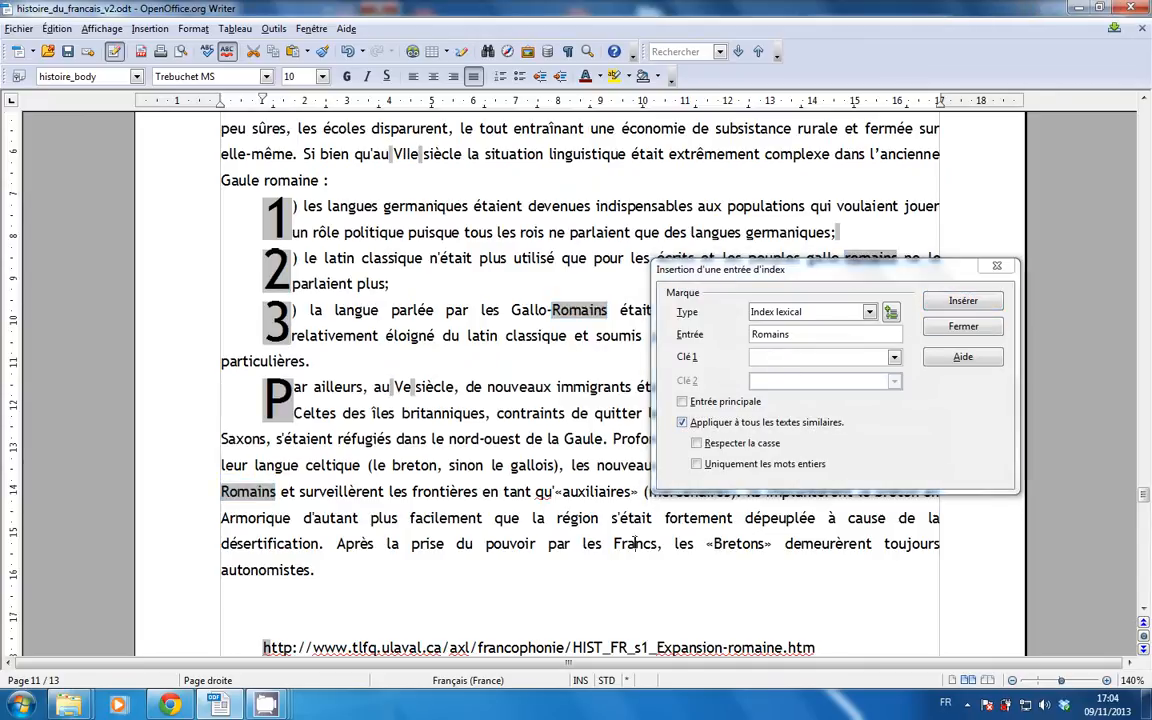
{"action": "left_click", "coordinate": [941, 302]}
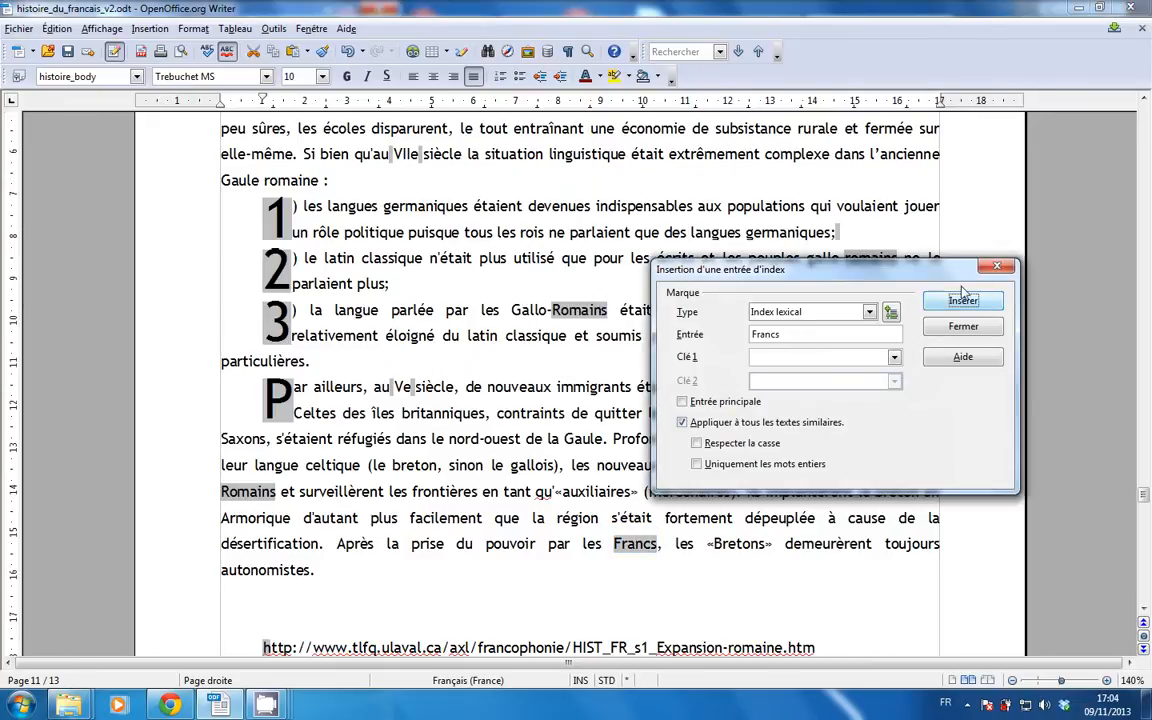
{"action": "left_click", "coordinate": [997, 268]}
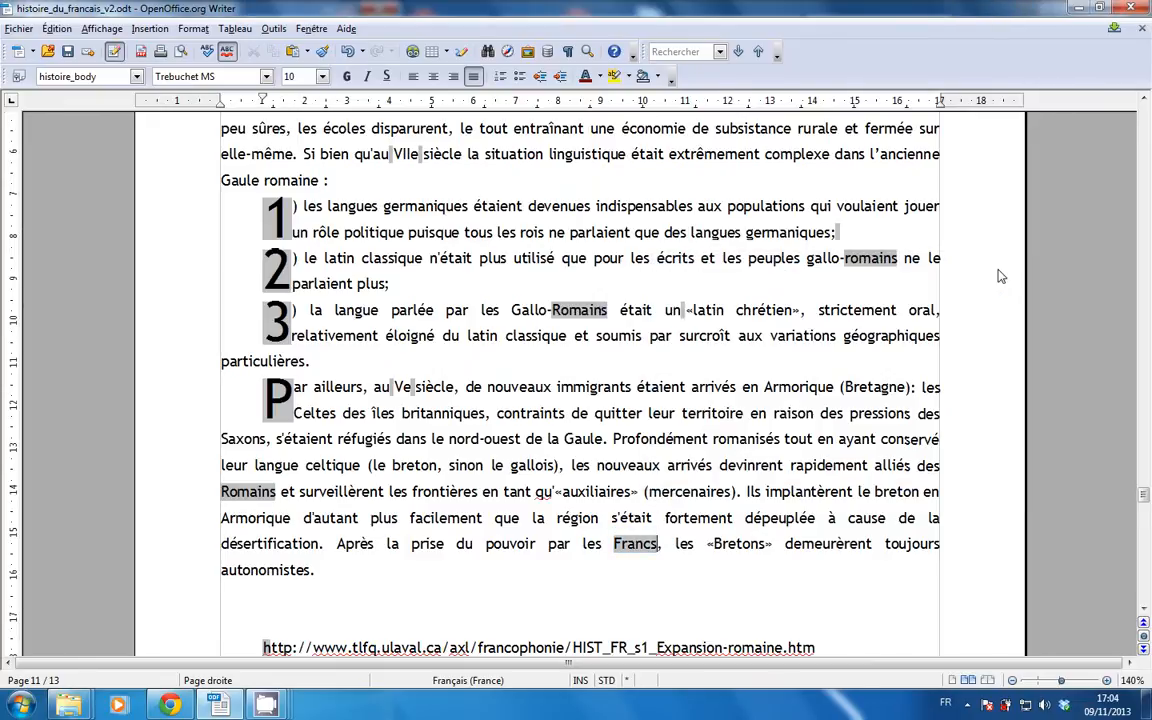
Update the lexique on the last page so that it includes the newly marked entries
{"action": "key", "text": "ctrl+End"}
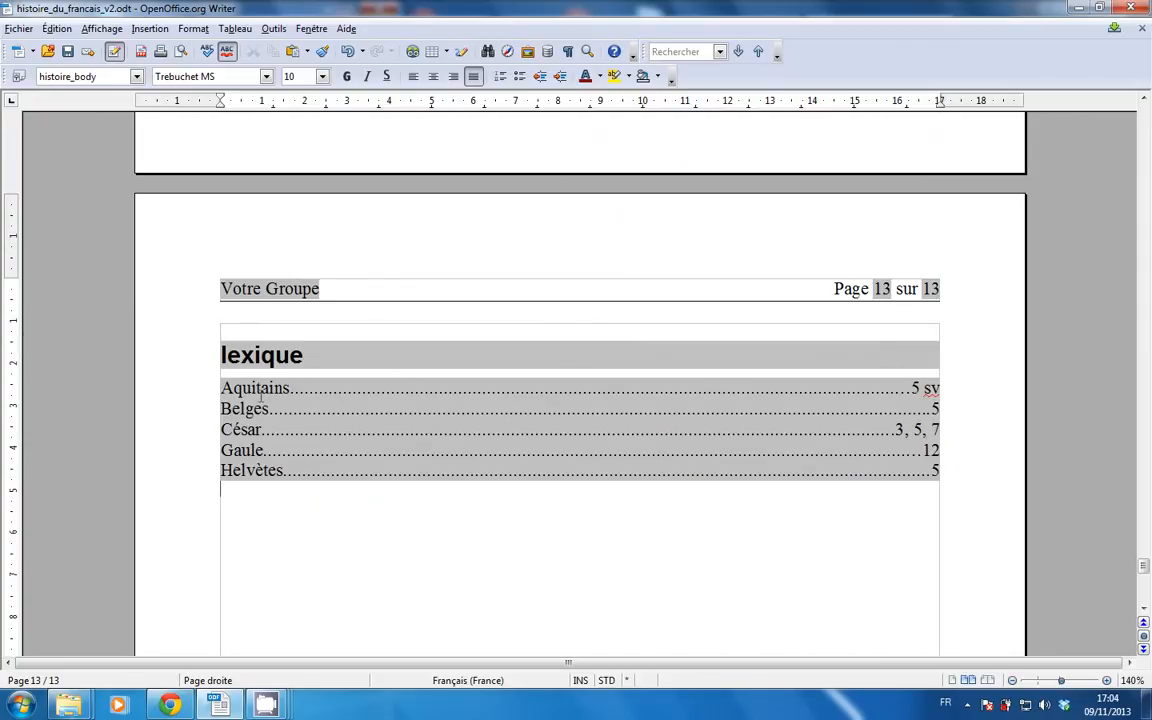
{"action": "right_click", "coordinate": [323, 409]}
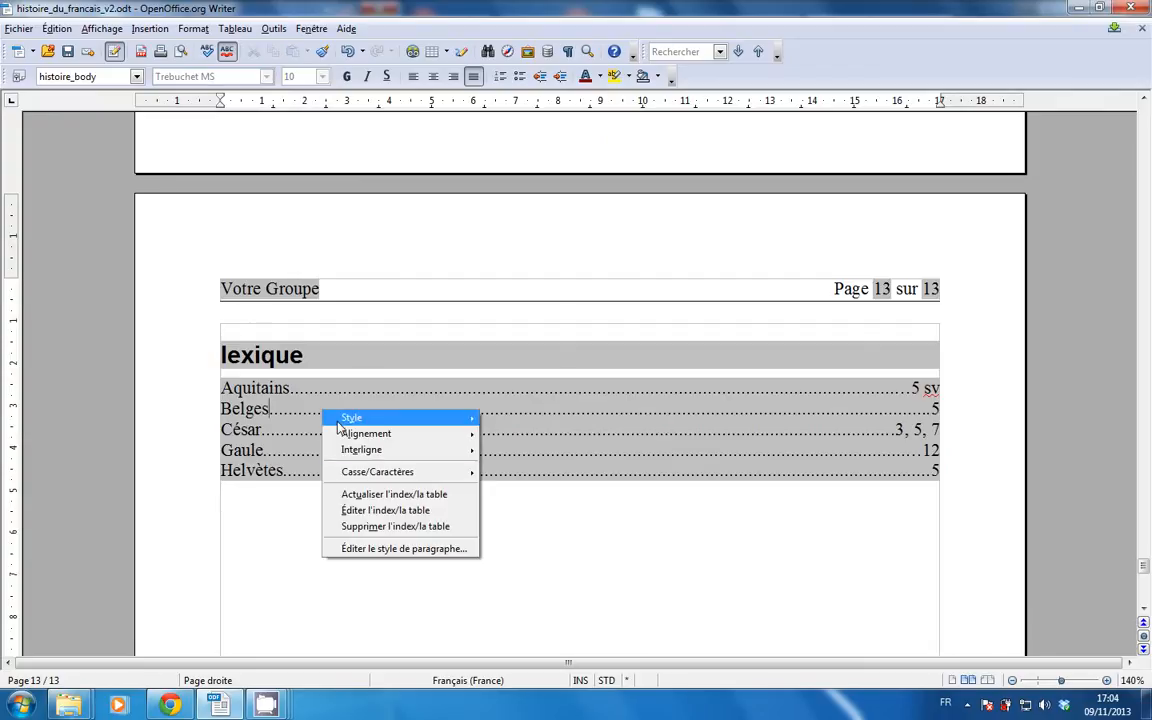
{"action": "left_click", "coordinate": [373, 494]}
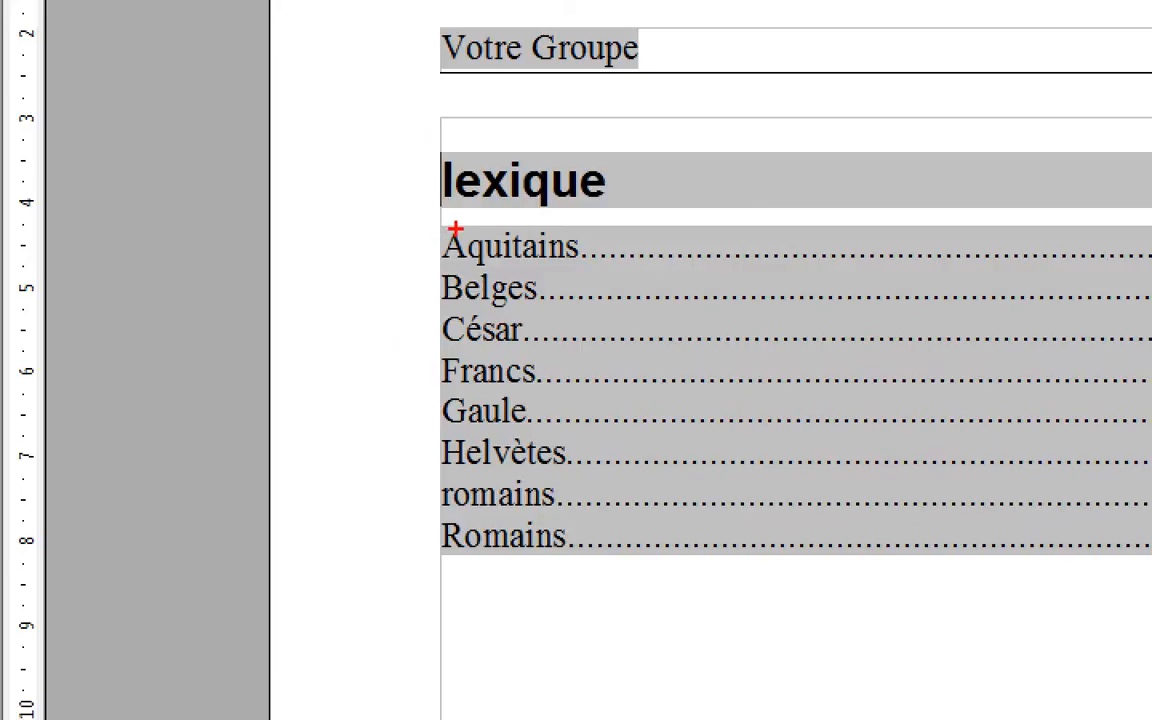
Review the alphabetical entries and their page references in the updated lexique
{"action": "mouse_move", "coordinate": [457, 228]}
{"action": "left_mouse_down"}
{"action": "mouse_move", "coordinate": [445, 450]}
{"action": "mouse_move", "coordinate": [493, 577]}
{"action": "left_mouse_up"}
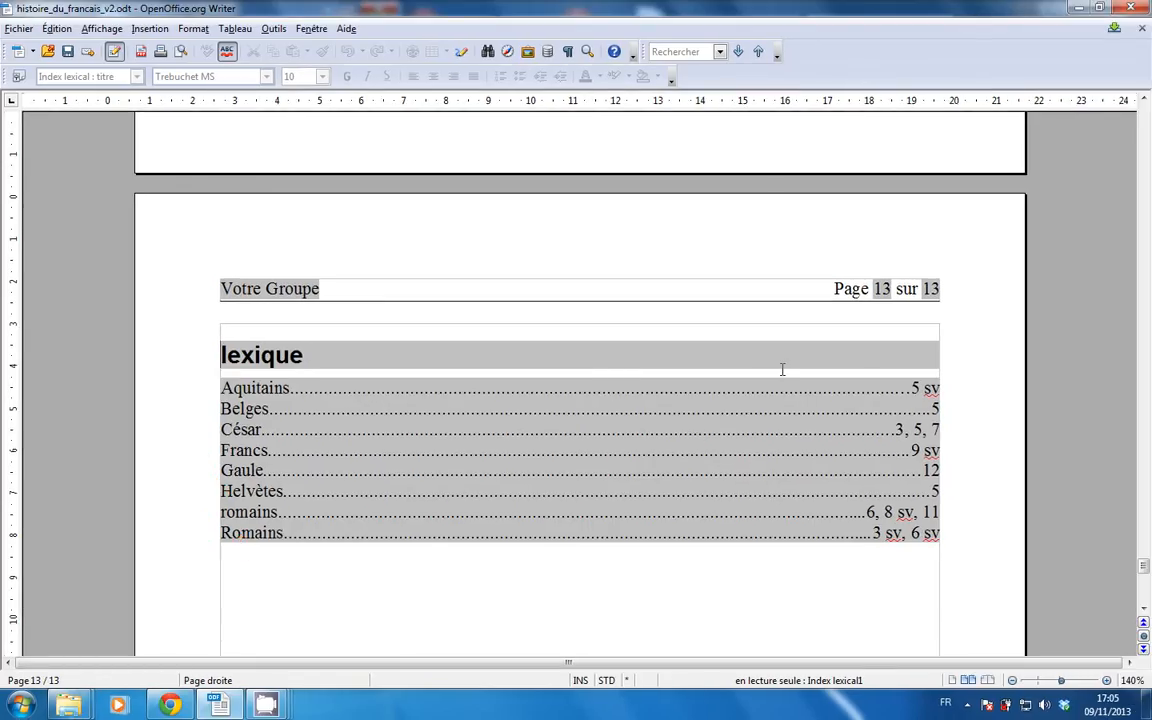
{"action": "left_click_drag", "start_coordinate": [816, 363], "coordinate": [908, 375]}
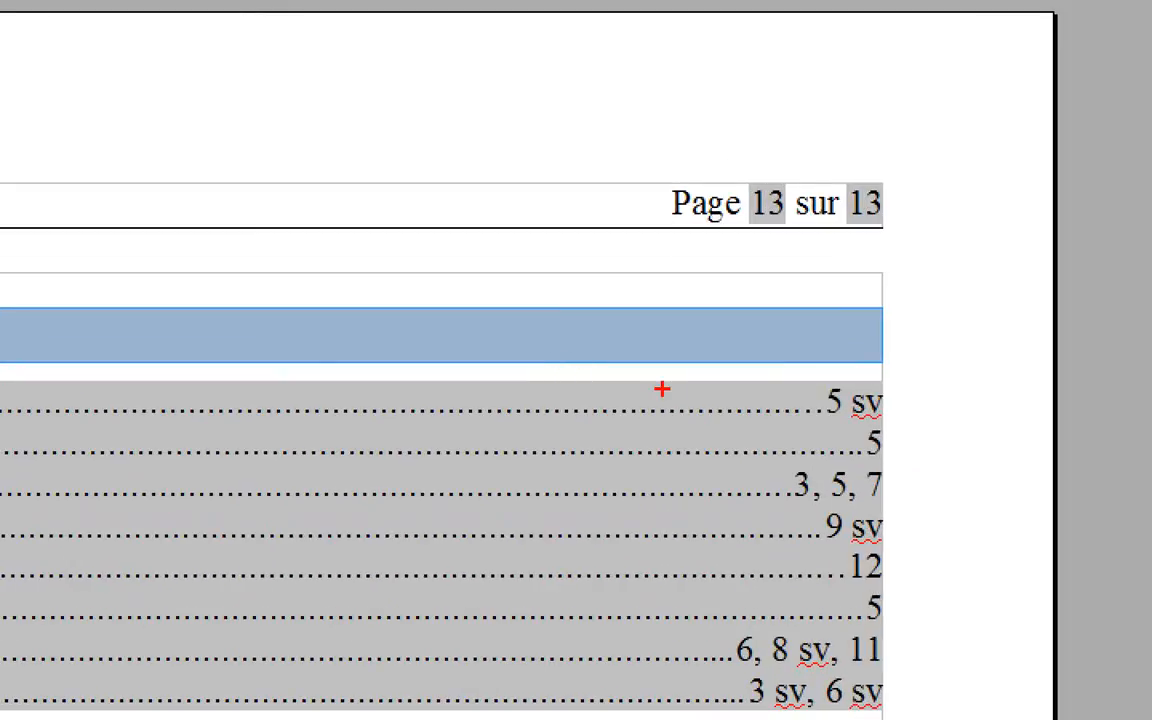
{"action": "left_click_drag", "start_coordinate": [828, 381], "coordinate": [859, 372]}
{"action": "mouse_move", "coordinate": [724, 372]}
{"action": "left_mouse_down"}
{"action": "mouse_move", "coordinate": [1003, 527]}
{"action": "mouse_move", "coordinate": [762, 688]}
{"action": "left_mouse_up"}
{"action": "key", "text": "Escape"}
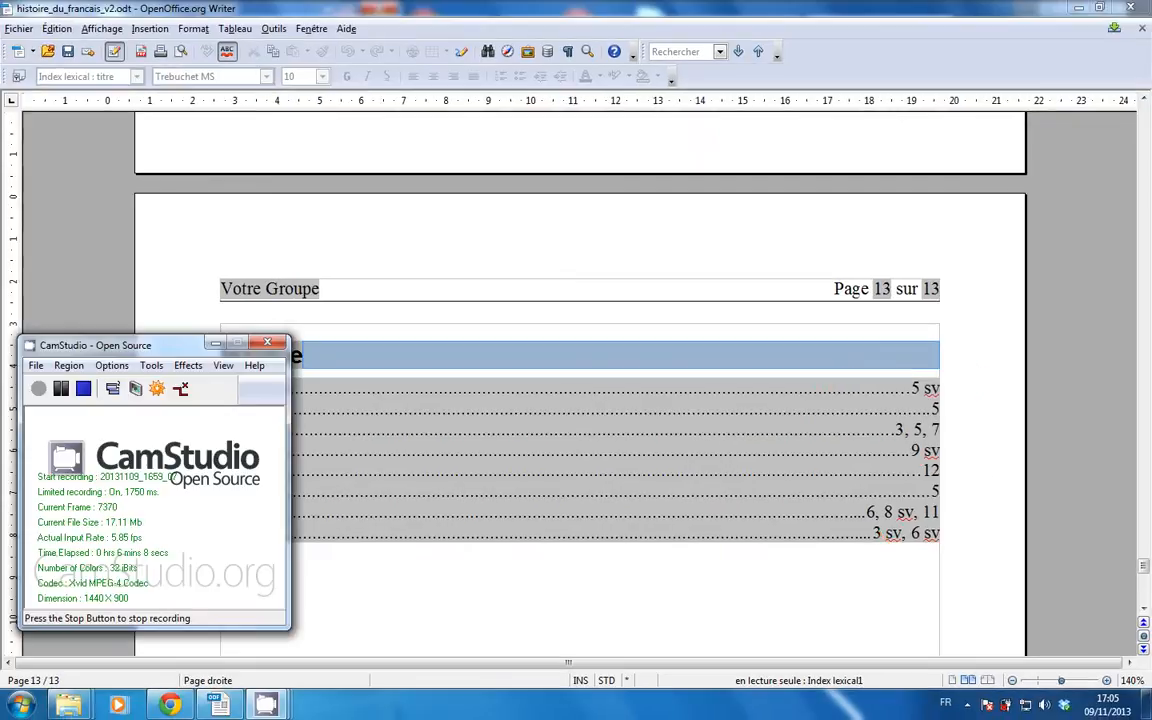
{"action": "left_click", "coordinate": [218, 706]}
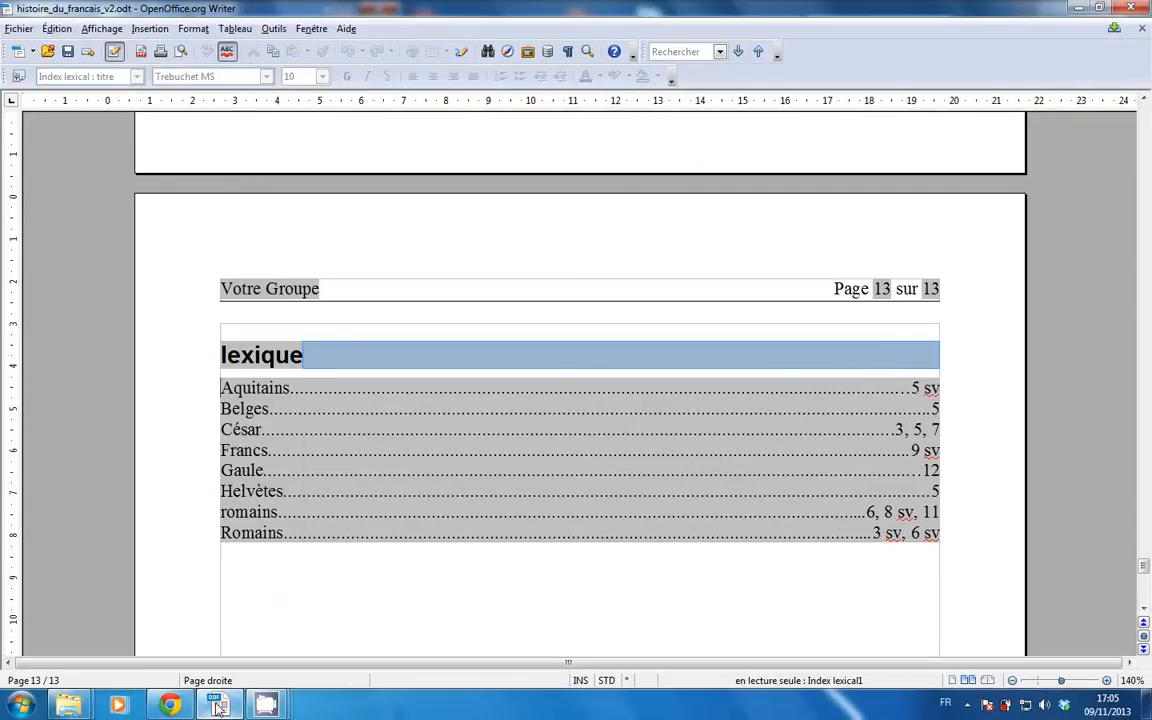
{"action": "left_click", "coordinate": [218, 706]}
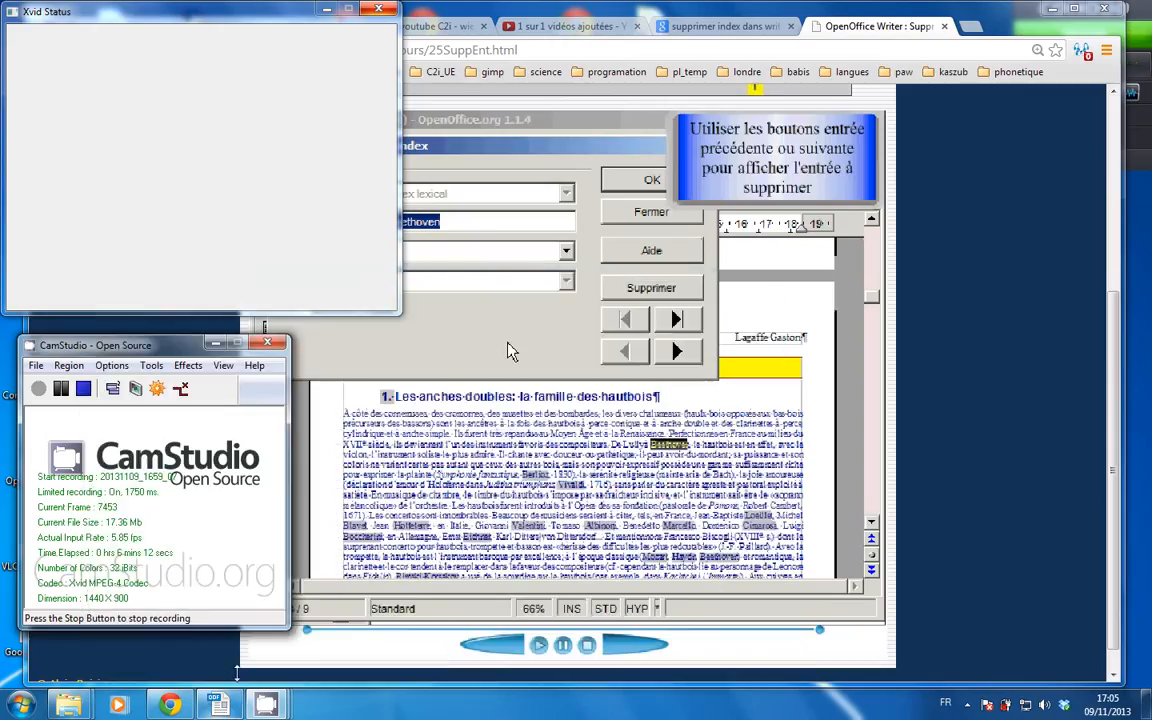
{"action": "left_click", "coordinate": [222, 706]}
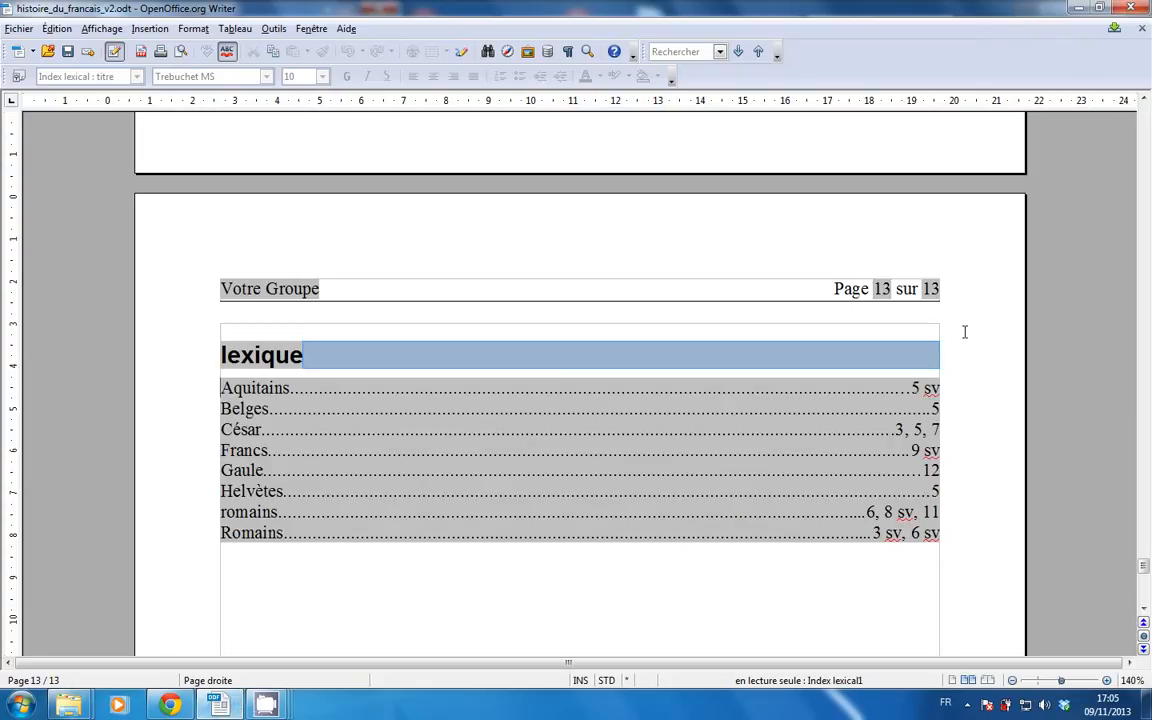
{"action": "left_click", "coordinate": [655, 467]}
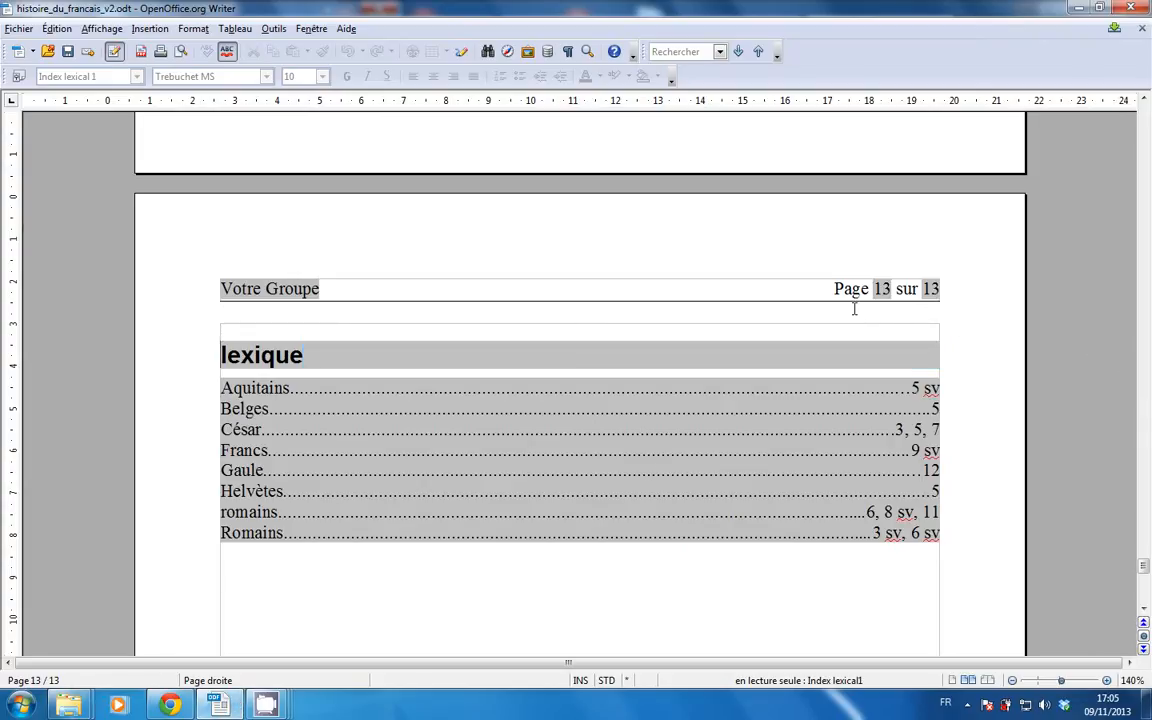
Place the cursor just before the first marked "Romains" in the opening paragraph of section 1, Les origines latines
{"action": "left_click", "coordinate": [854, 309]}
{"action": "key", "text": "ctrl+Home"}
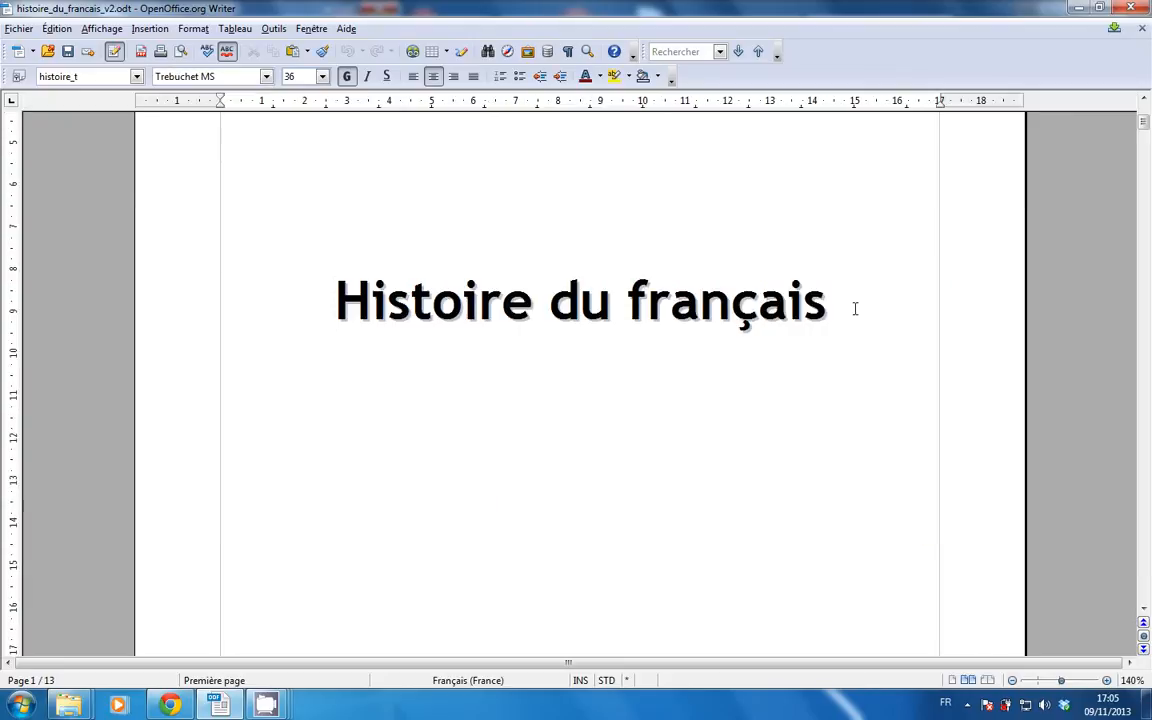
{"action": "scroll", "coordinate": [836, 319], "scroll_direction": "down", "scroll_amount": 10}
{"action": "scroll", "coordinate": [862, 331], "scroll_direction": "down", "scroll_amount": 10}
{"action": "scroll", "coordinate": [862, 331], "scroll_direction": "up", "scroll_amount": 4}
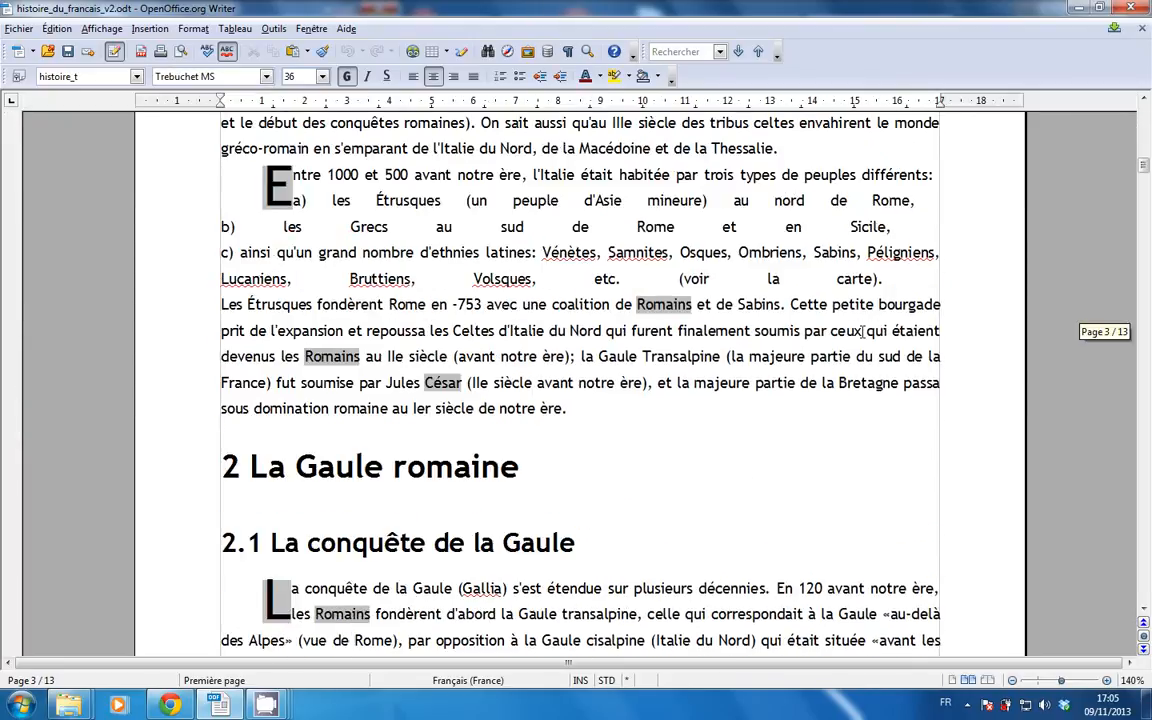
{"action": "scroll", "coordinate": [862, 331], "scroll_direction": "up", "scroll_amount": 1}
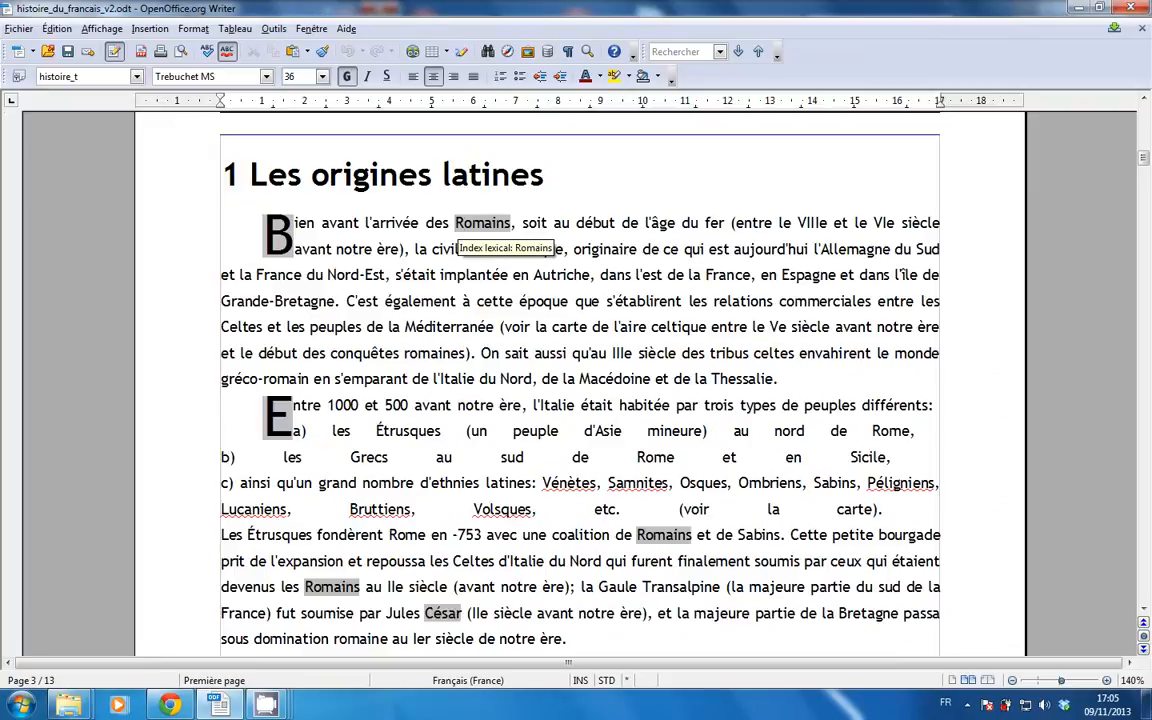
{"action": "left_click", "coordinate": [415, 200]}
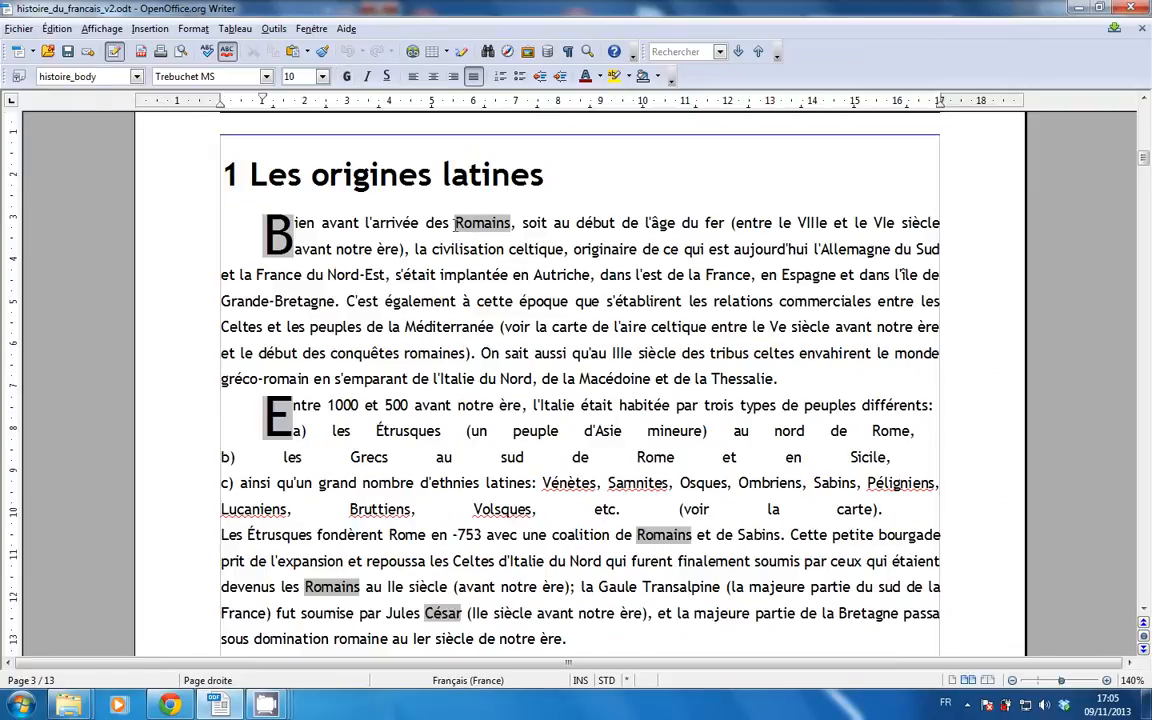
Delete the lexical index entry of the first "Romains" in section 1 through the index entry editor
{"action": "left_click", "coordinate": [55, 29]}
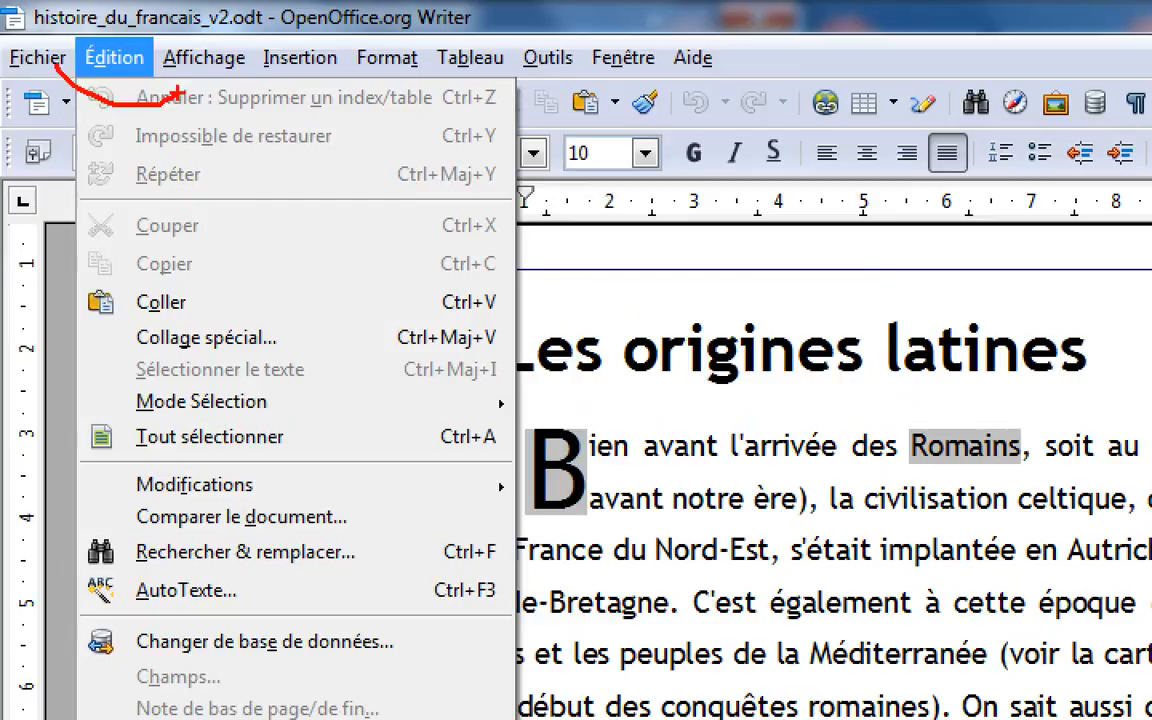
{"action": "key", "text": "Escape"}
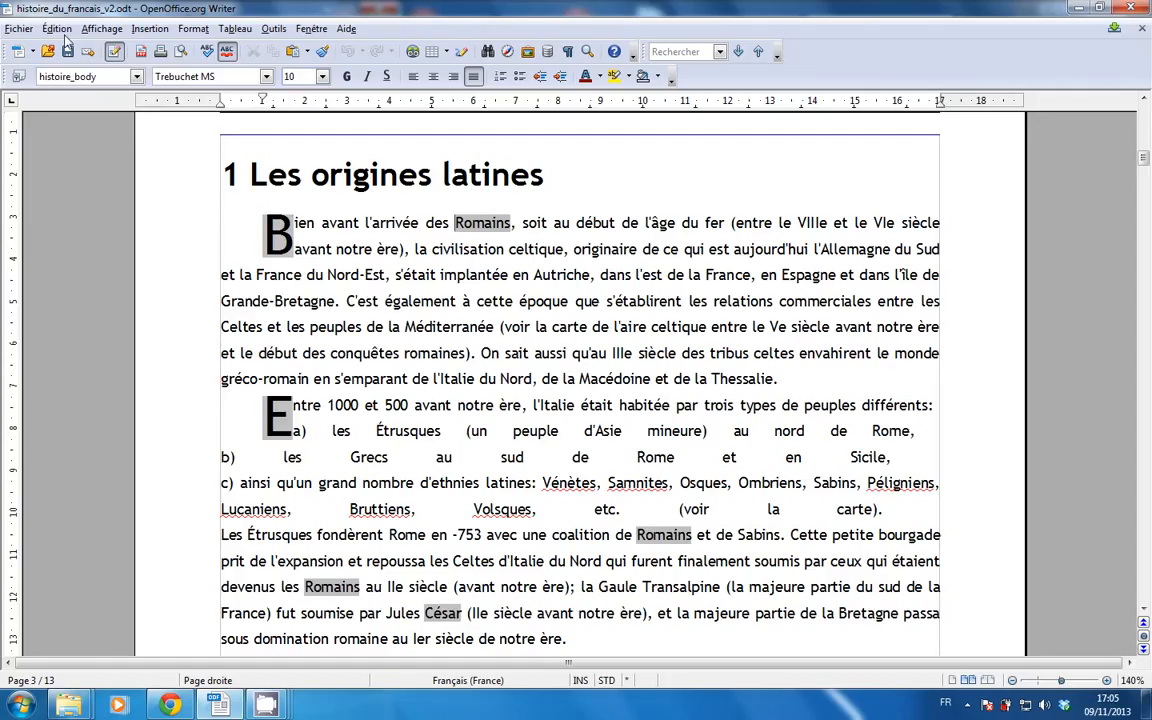
{"action": "left_click", "coordinate": [118, 60]}
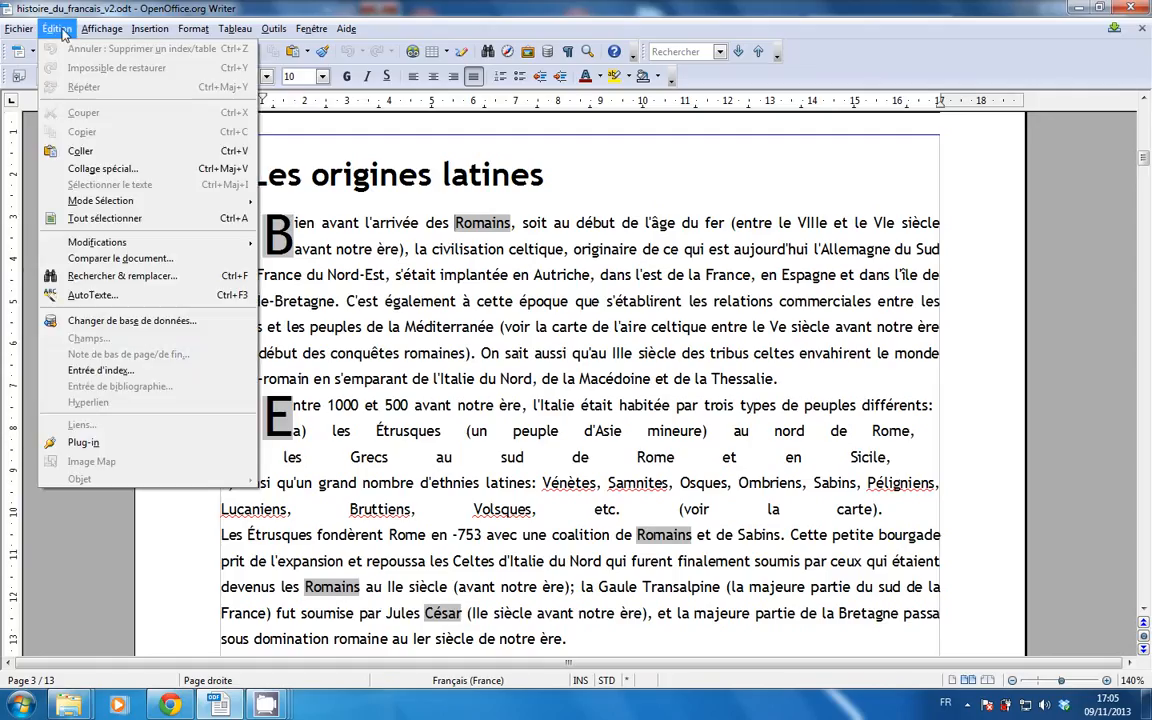
{"action": "left_click", "coordinate": [93, 372]}
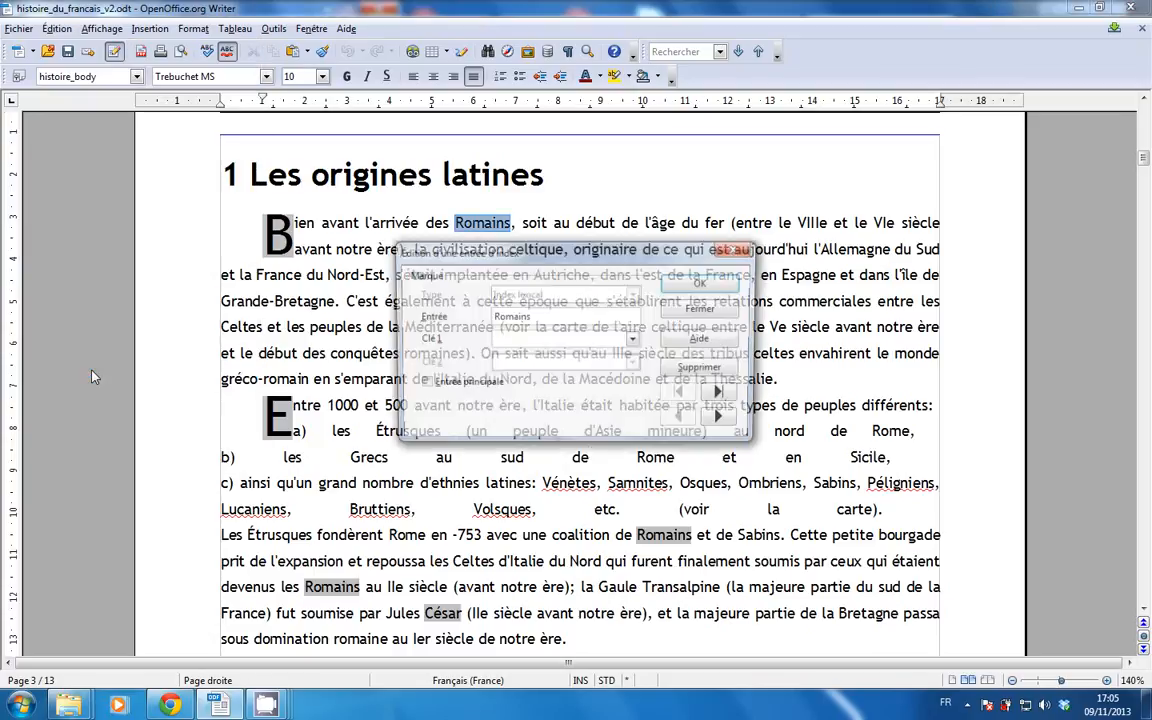
{"action": "left_click_drag", "start_coordinate": [529, 252], "coordinate": [734, 171]}
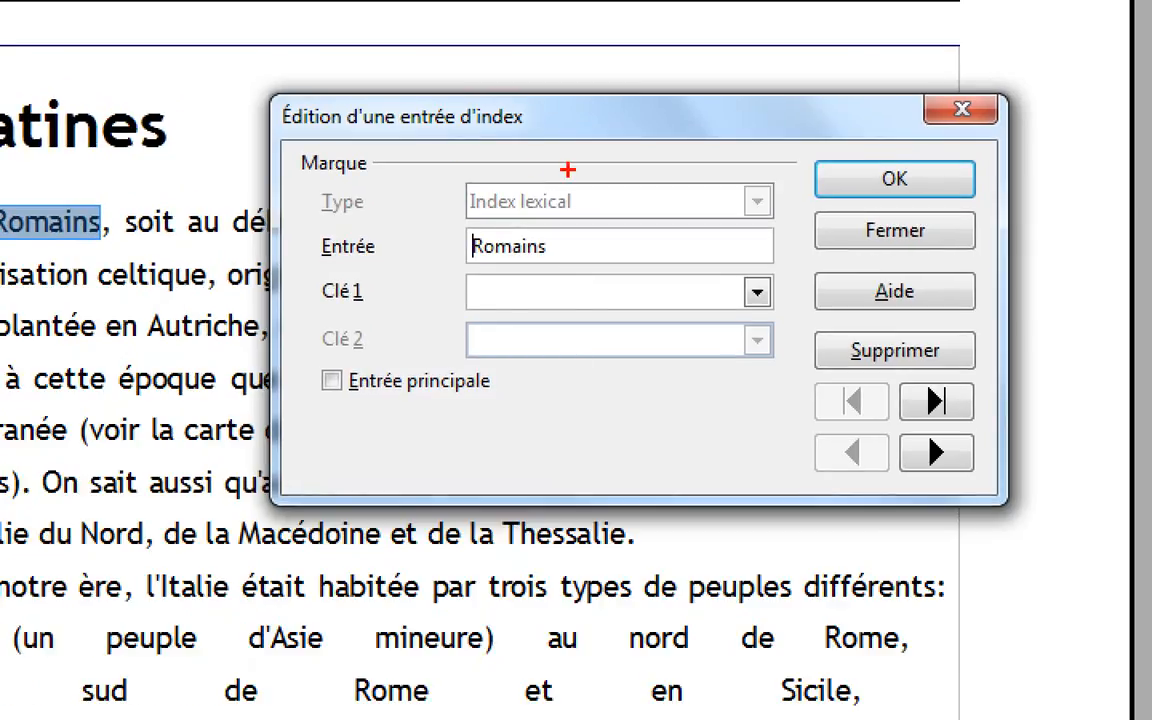
{"action": "left_click_drag", "start_coordinate": [568, 168], "coordinate": [598, 163]}
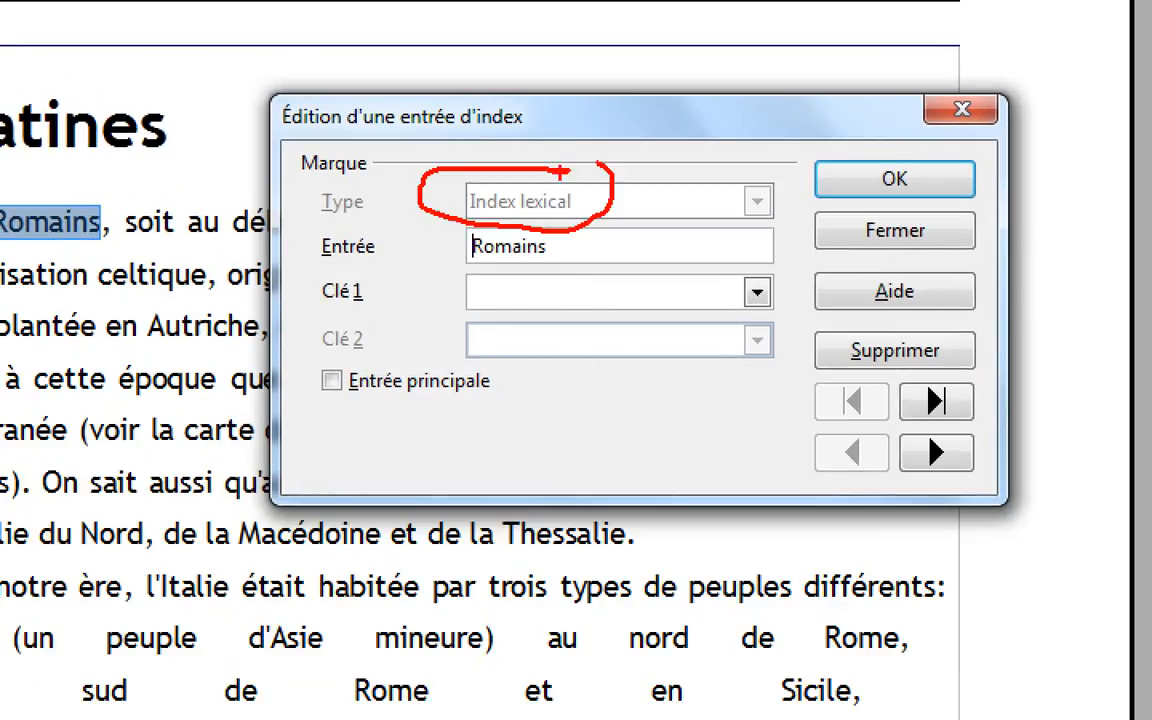
{"action": "left_click_drag", "start_coordinate": [432, 262], "coordinate": [550, 265]}
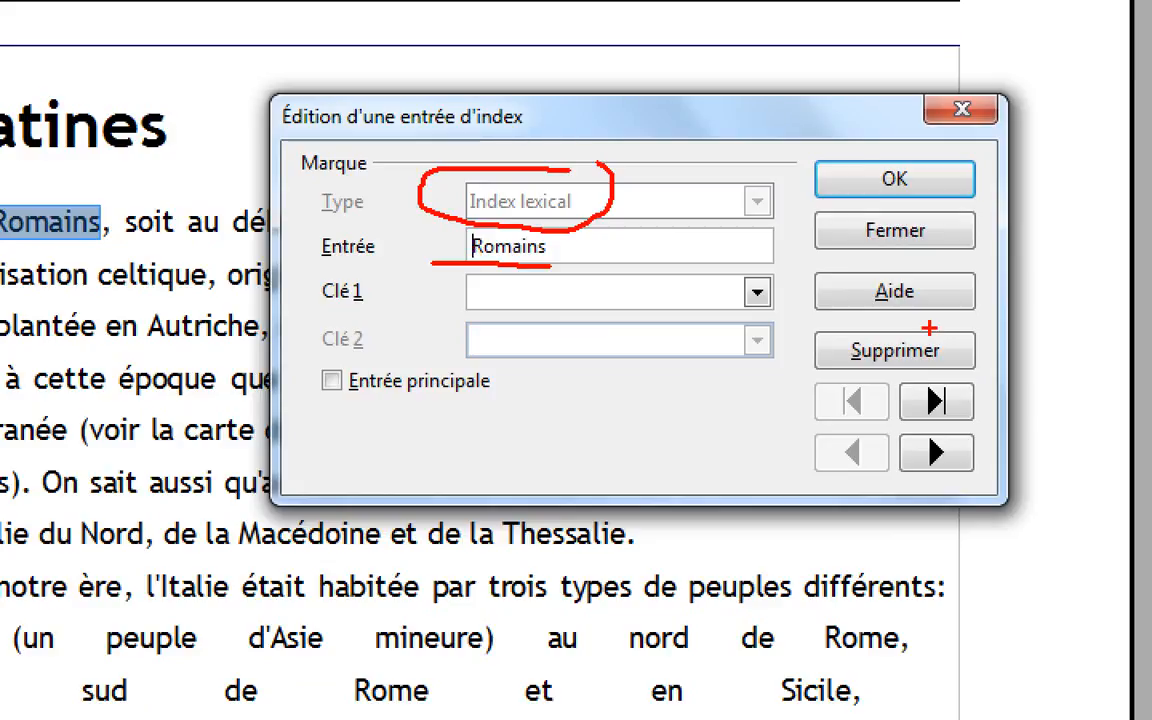
{"action": "left_click_drag", "start_coordinate": [929, 328], "coordinate": [918, 320]}
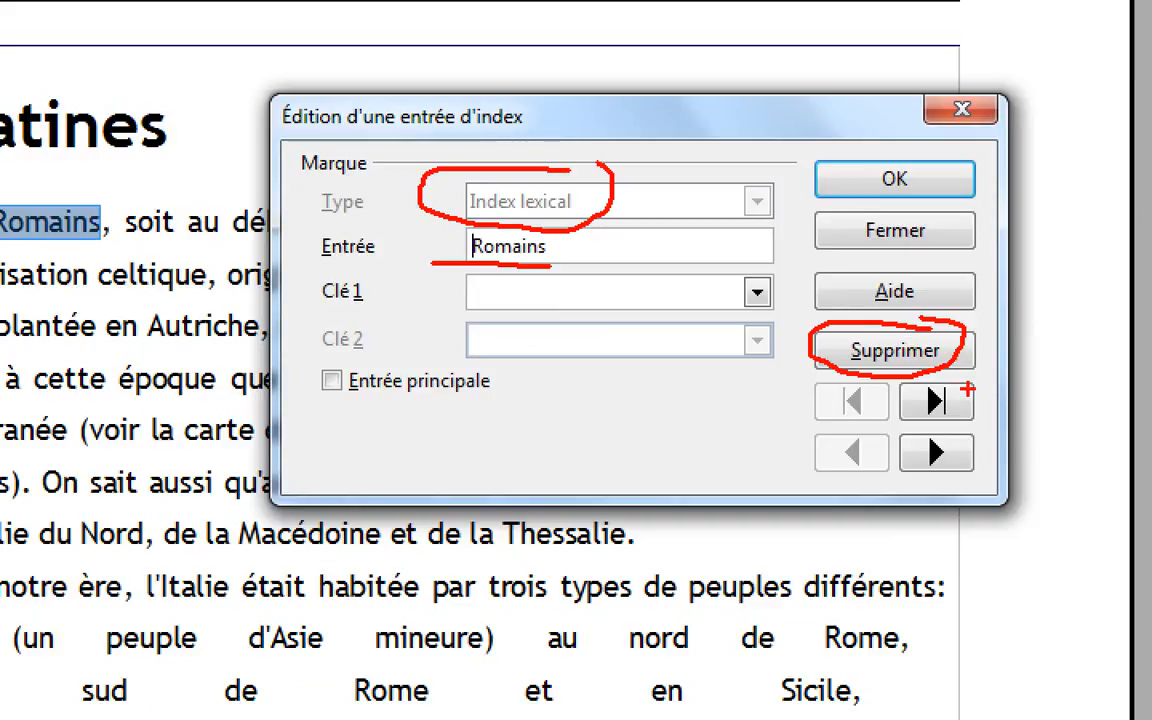
{"action": "left_click_drag", "start_coordinate": [944, 420], "coordinate": [938, 414]}
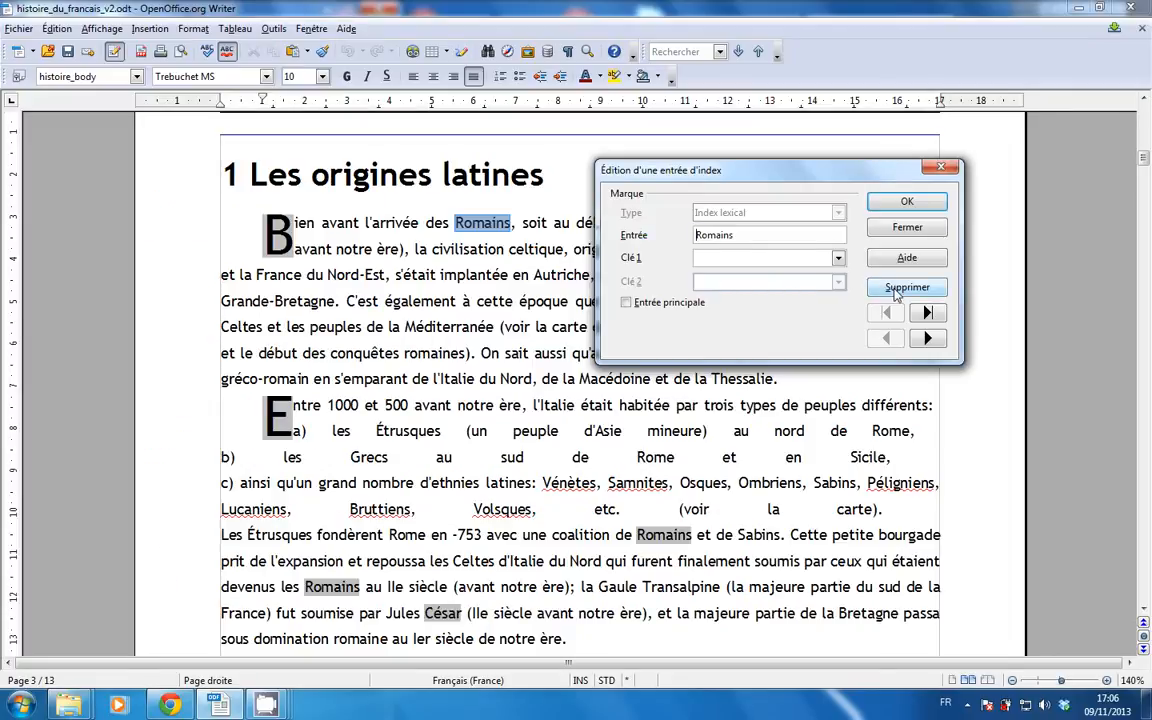
{"action": "left_click", "coordinate": [897, 287]}
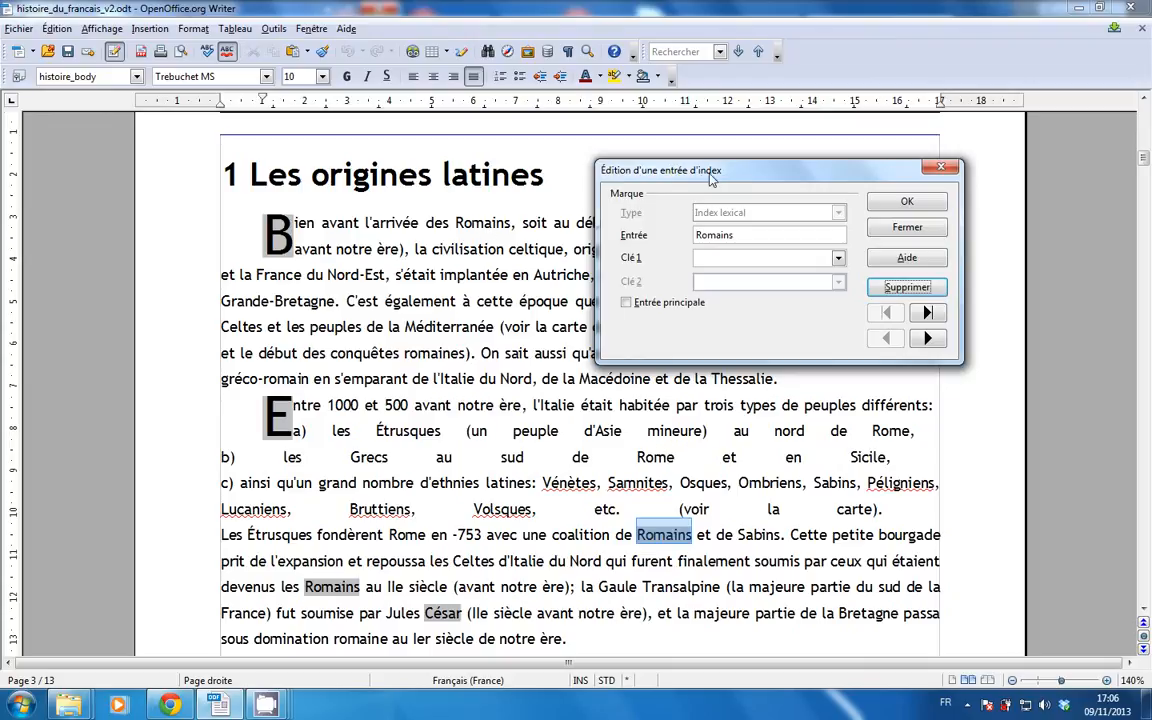
Delete the index entries of "Romains" after "coalition de" in section 1 and before "fondèrent" in section 2.1, keeping the entries between them
{"action": "left_click_drag", "start_coordinate": [711, 177], "coordinate": [767, 157]}
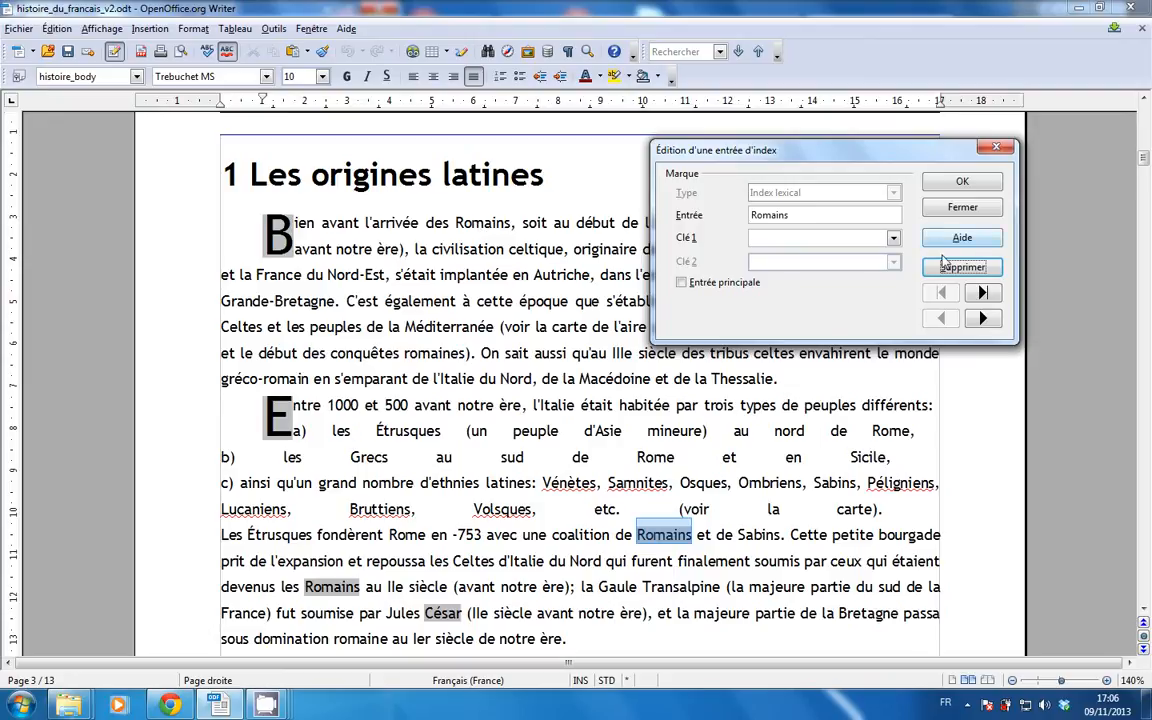
{"action": "left_click", "coordinate": [948, 277]}
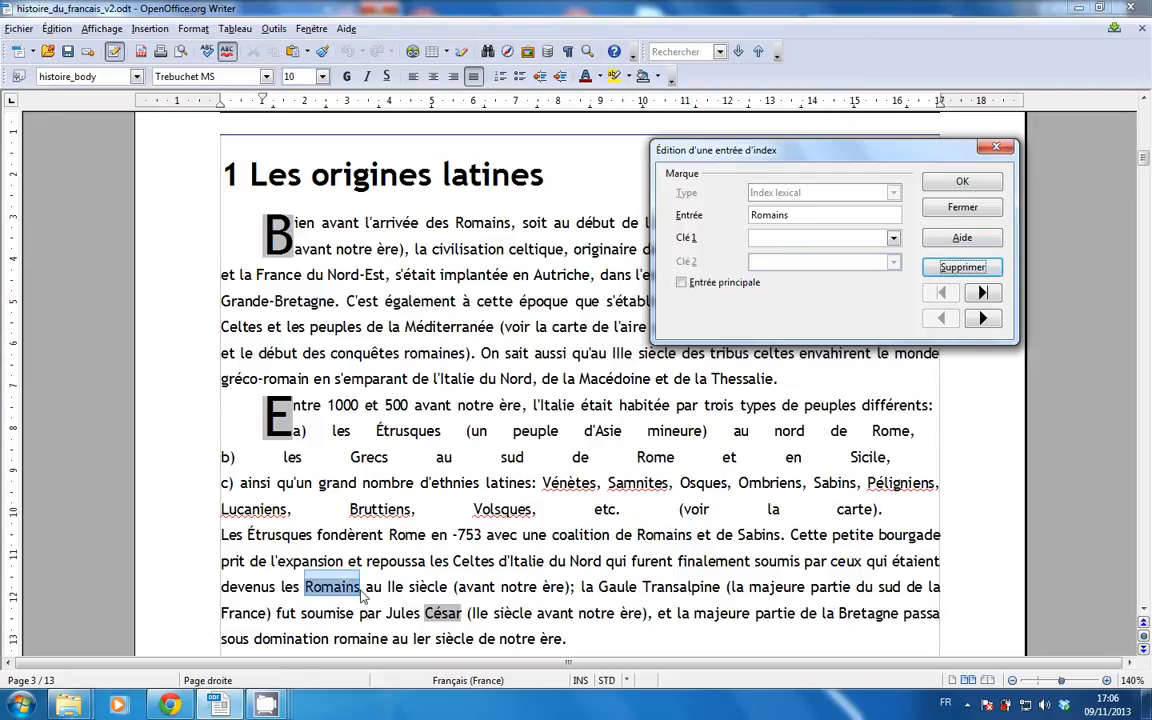
{"action": "left_click", "coordinate": [983, 318]}
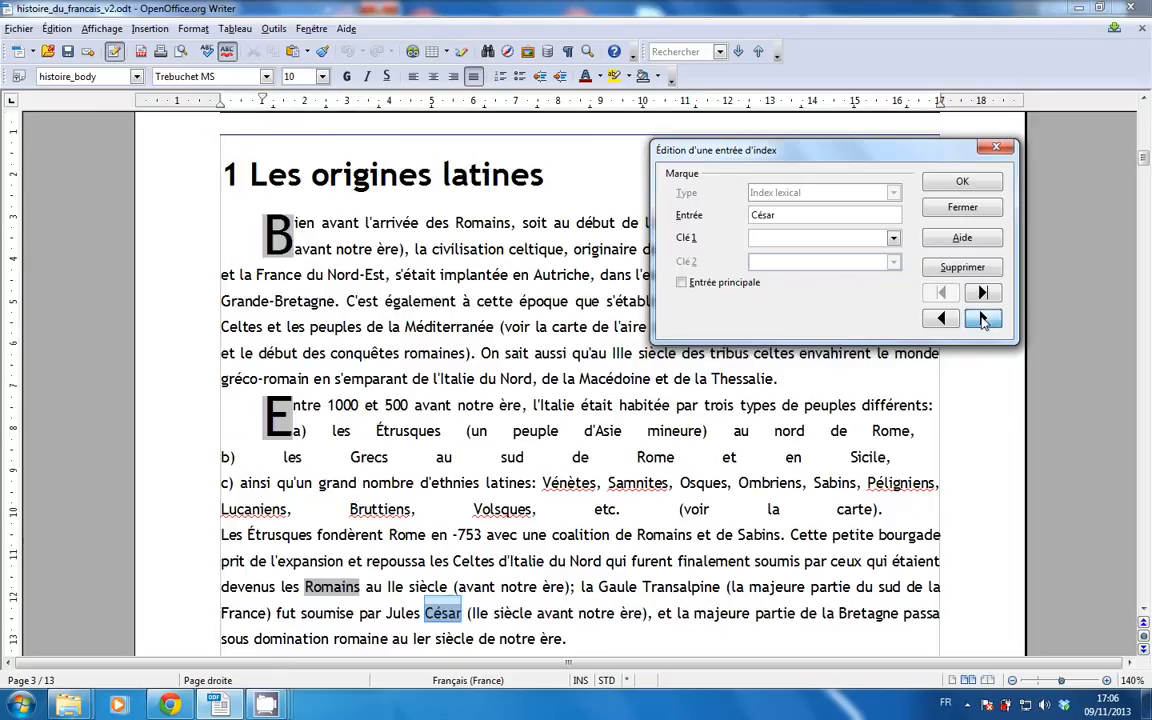
{"action": "left_click", "coordinate": [983, 318]}
{"action": "left_click", "coordinate": [962, 268]}
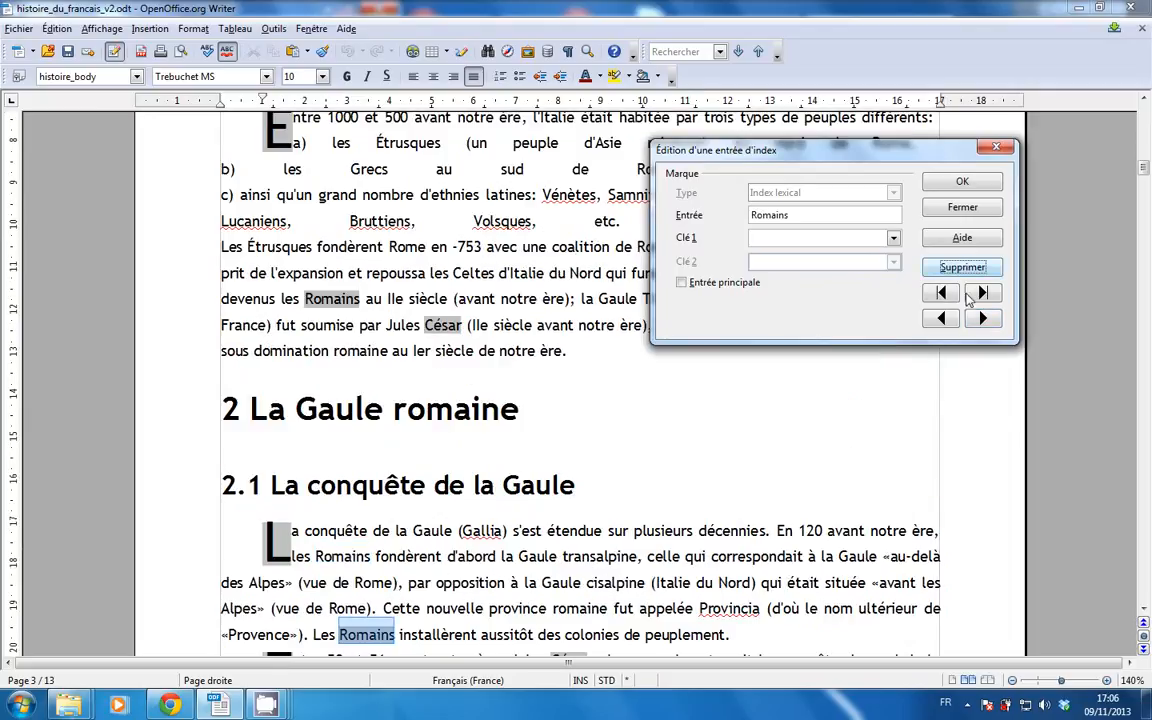
Step forward through the following index entries, from "Romains installèrent" in section 2.1 to "Romains" in the Ligures paragraph of section 2.2
{"action": "left_click", "coordinate": [983, 318]}
{"action": "left_click", "coordinate": [983, 318]}
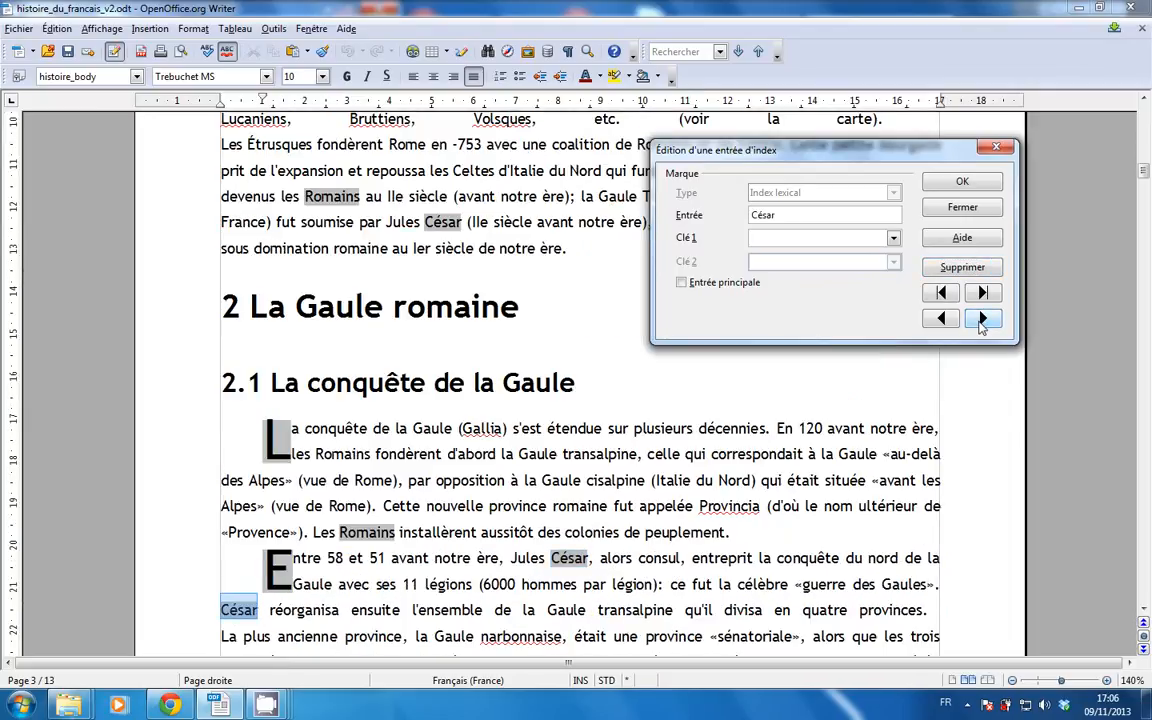
{"action": "left_click", "coordinate": [983, 318]}
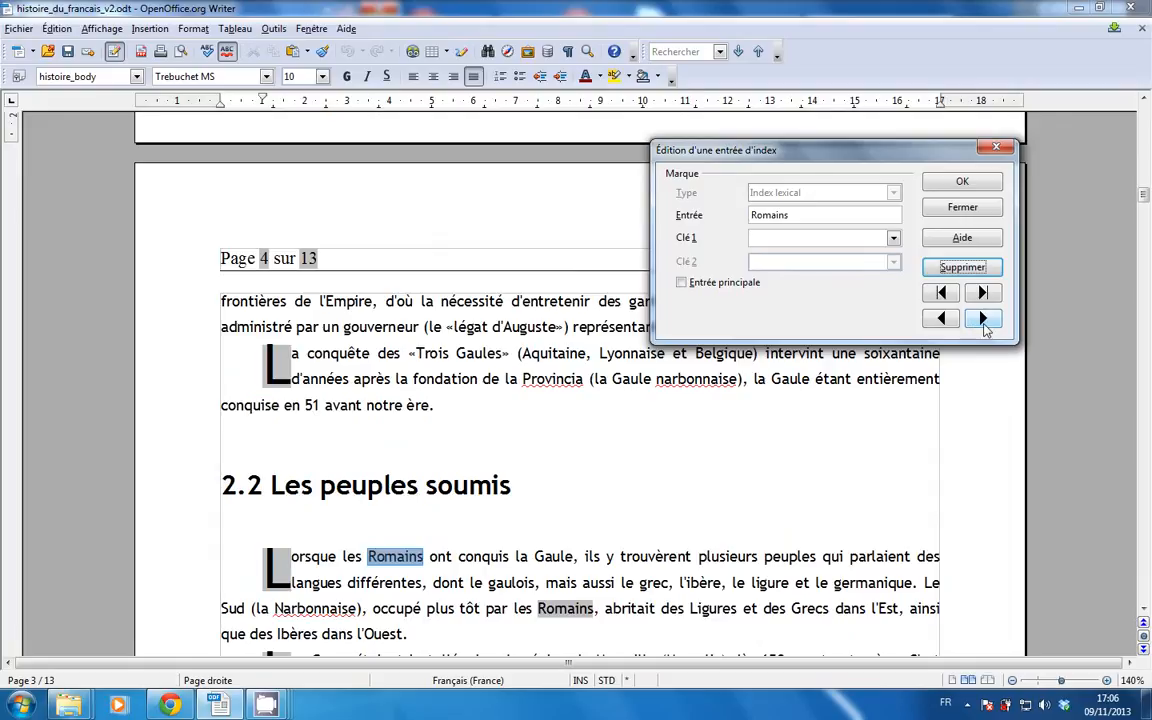
{"action": "left_click", "coordinate": [983, 318]}
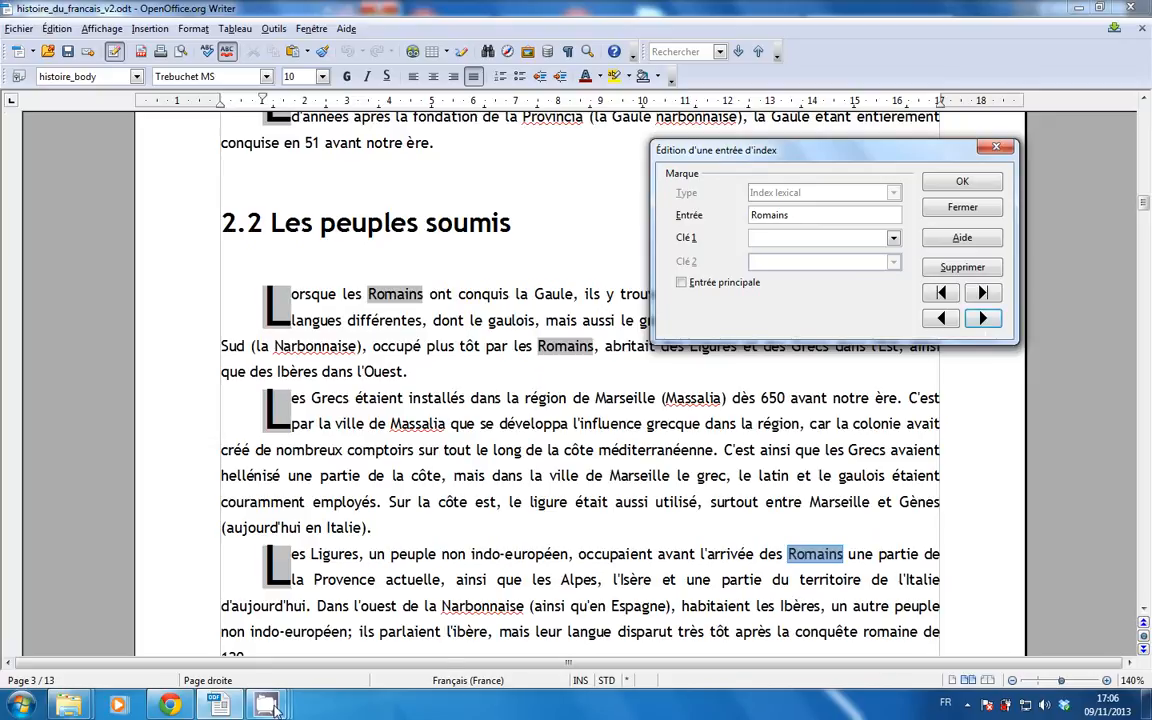
{"action": "mouse_move", "coordinate": [266, 706]}
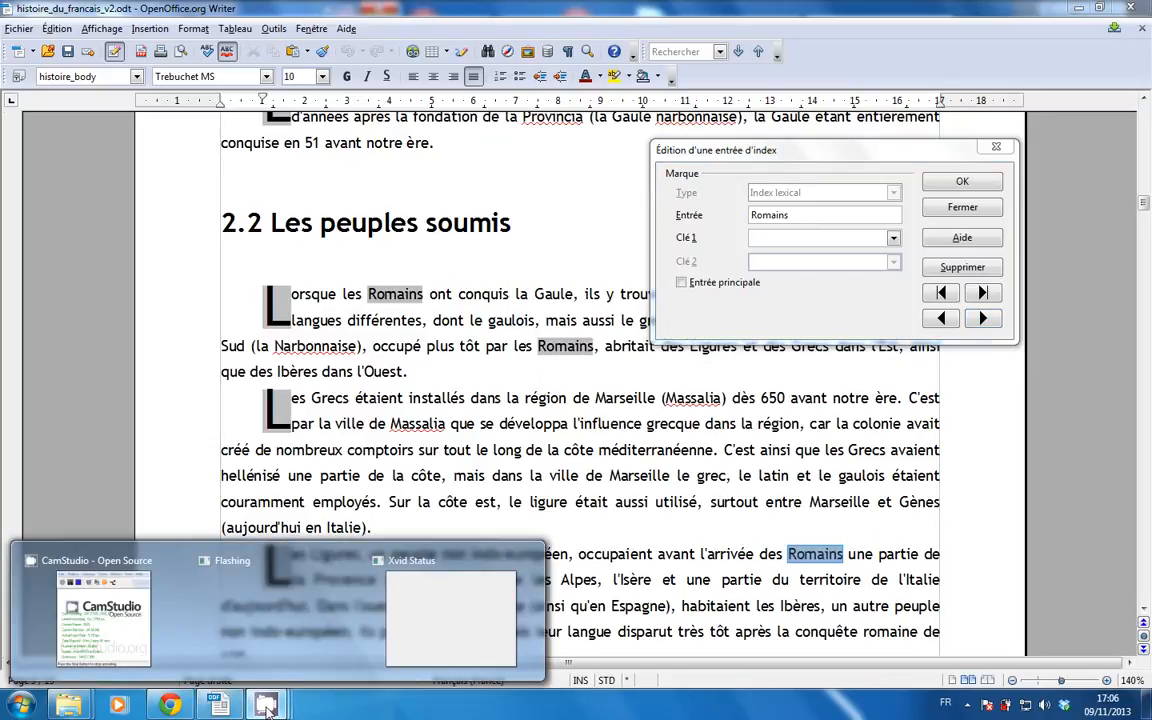
{"action": "left_click", "coordinate": [117, 622]}
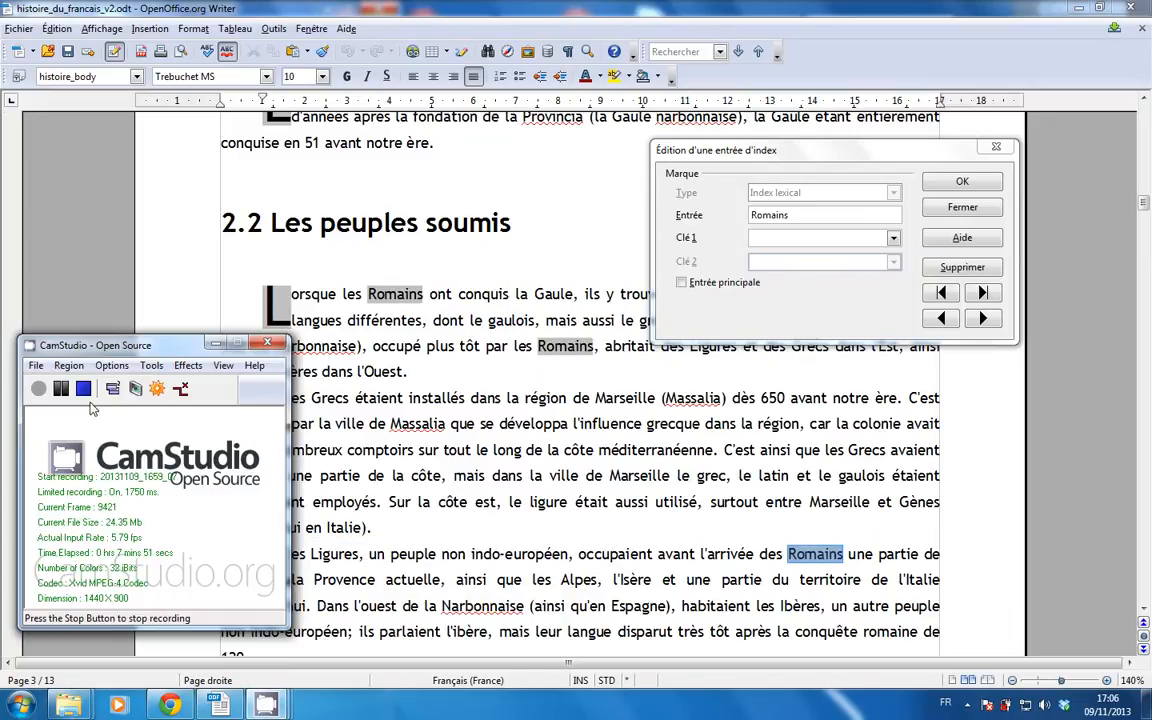